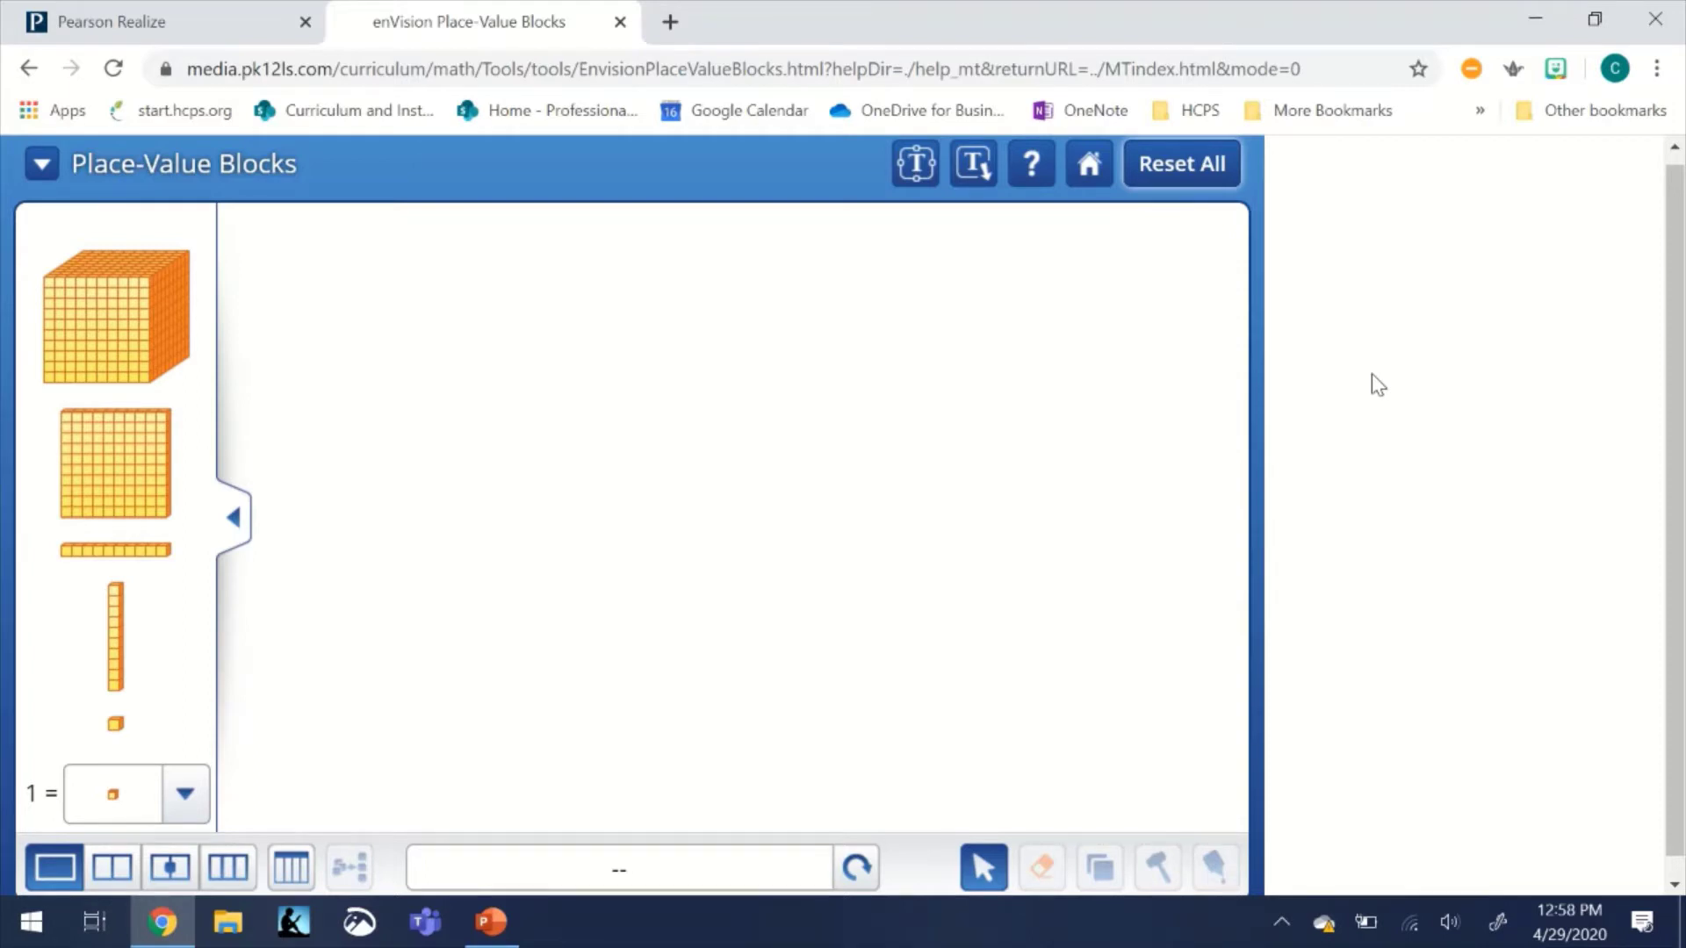
- Handwrite 546 with −271 beneath it and an underline, to the right of the workspace
mouse_move(1384, 257)
left_mouse_down()
mouse_move(1327, 294)
mouse_move(1342, 337)
left_mouse_up()
mouse_move(1405, 253)
left_mouse_down()
mouse_move(1399, 292)
mouse_move(1447, 297)
left_mouse_up()
left_click_drag(1434, 259, 1439, 334)
left_click_drag(1486, 253, 1476, 318)
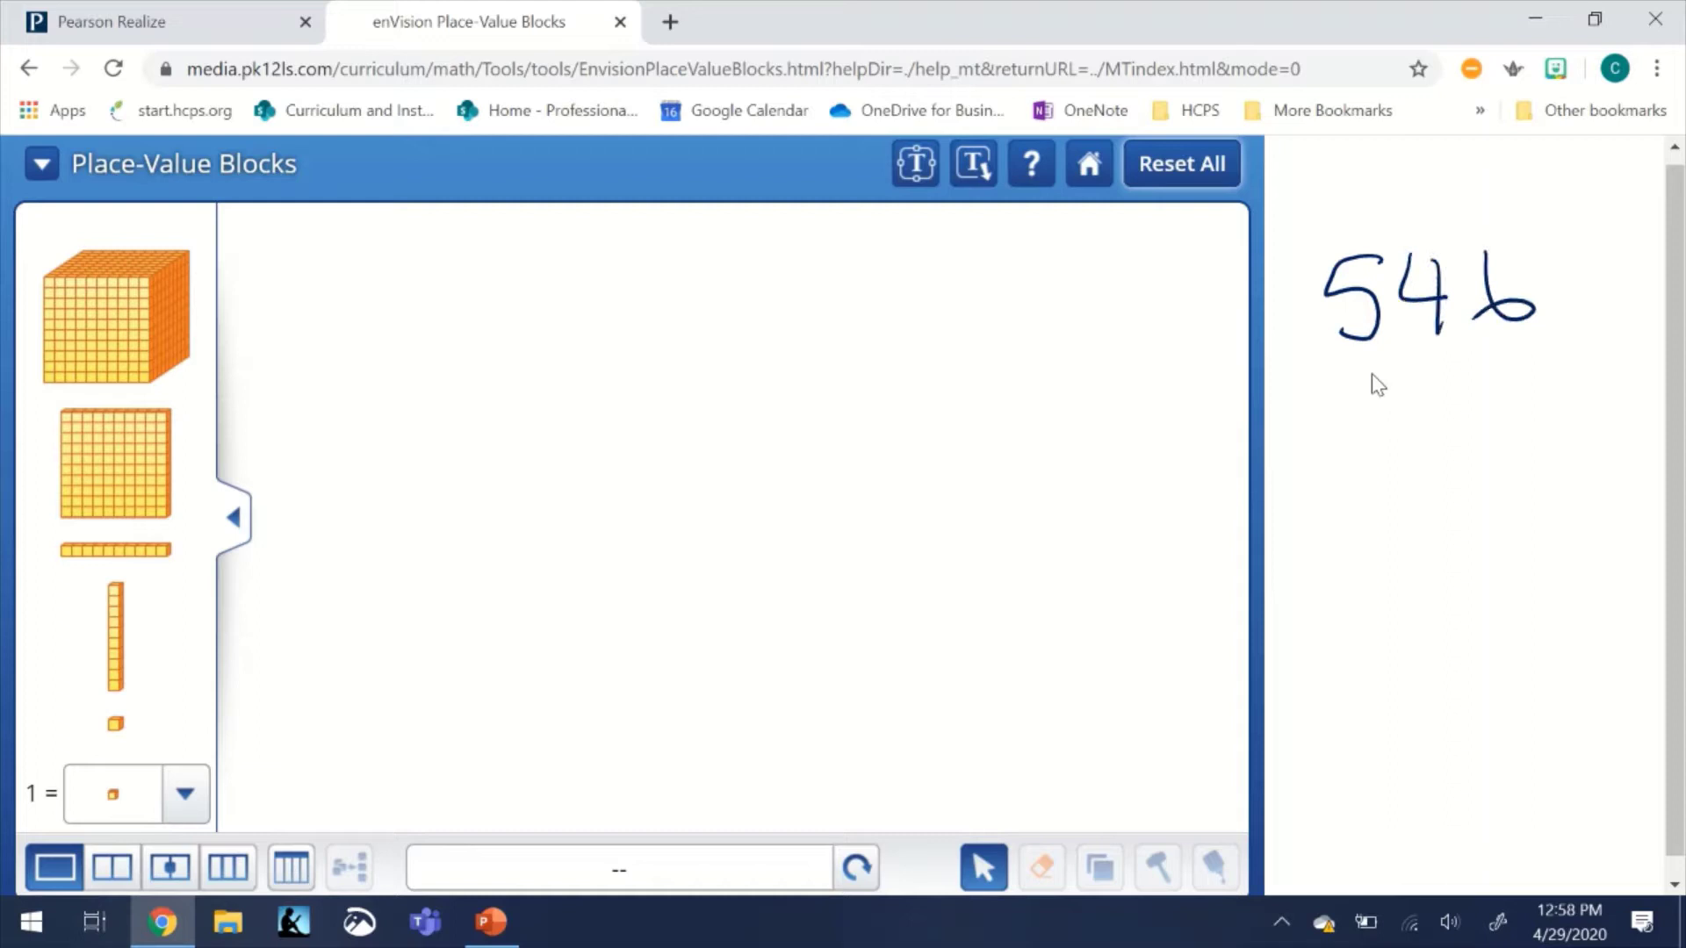
left_click_drag(1277, 409, 1389, 437)
left_click_drag(1403, 376, 1440, 430)
left_click_drag(1507, 353, 1521, 439)
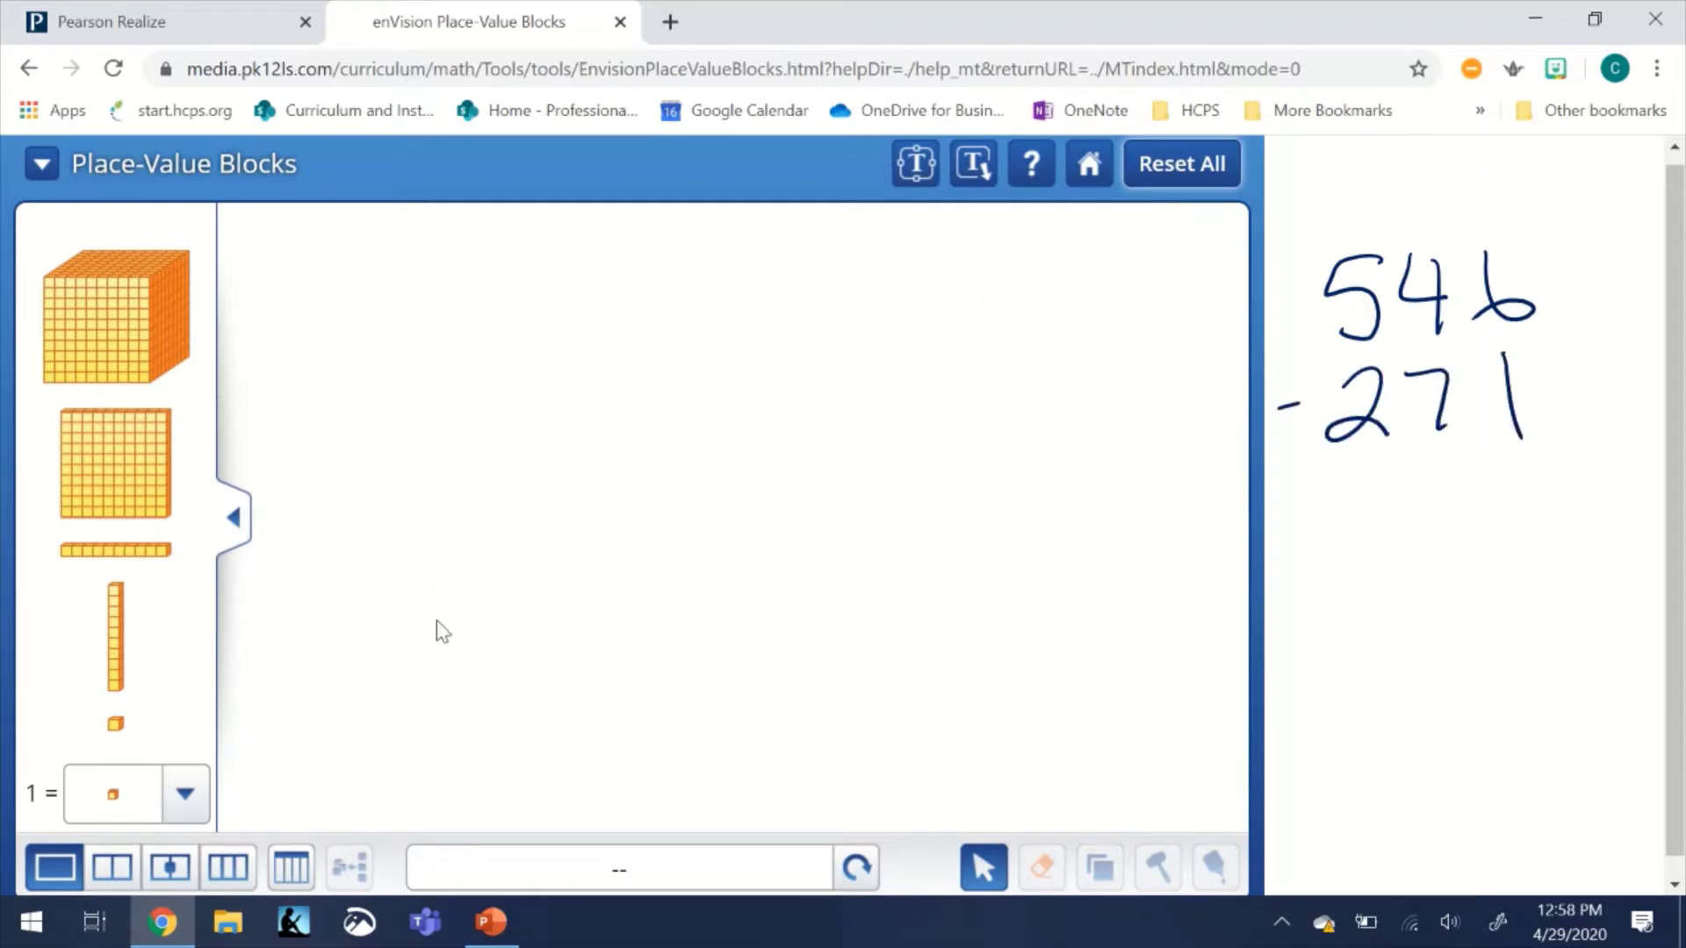
left_click_drag(1284, 487, 1605, 457)
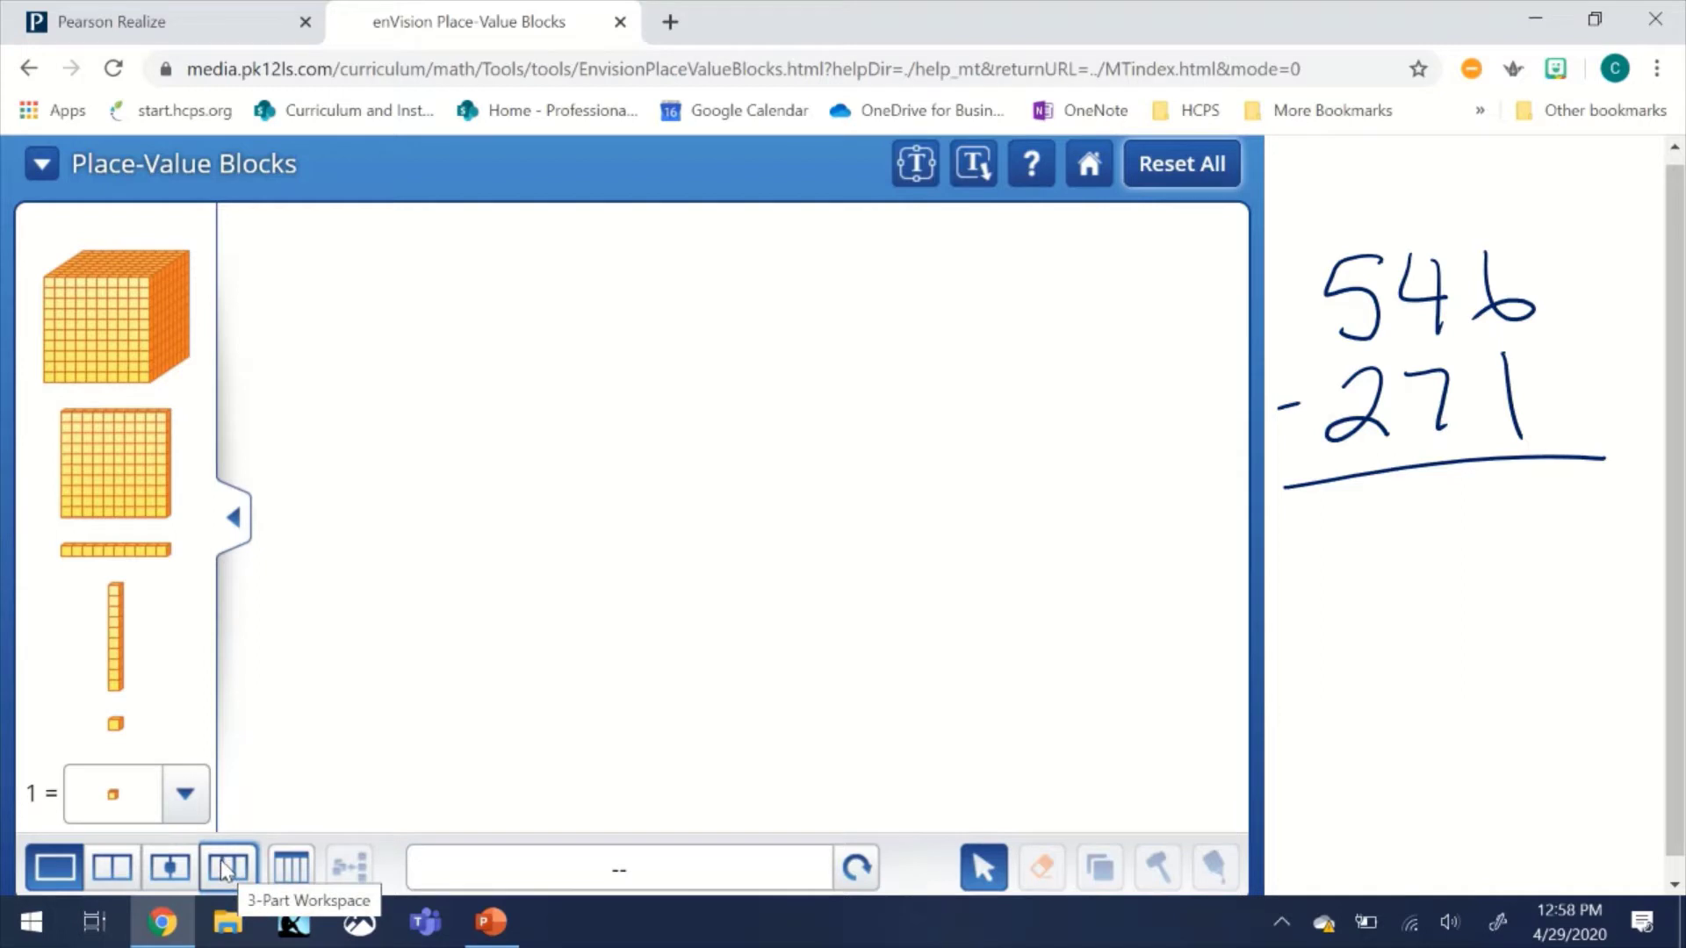
- Switch to the 3-Part Workspace and place five hundreds flats in the first column
left_click(226, 870)
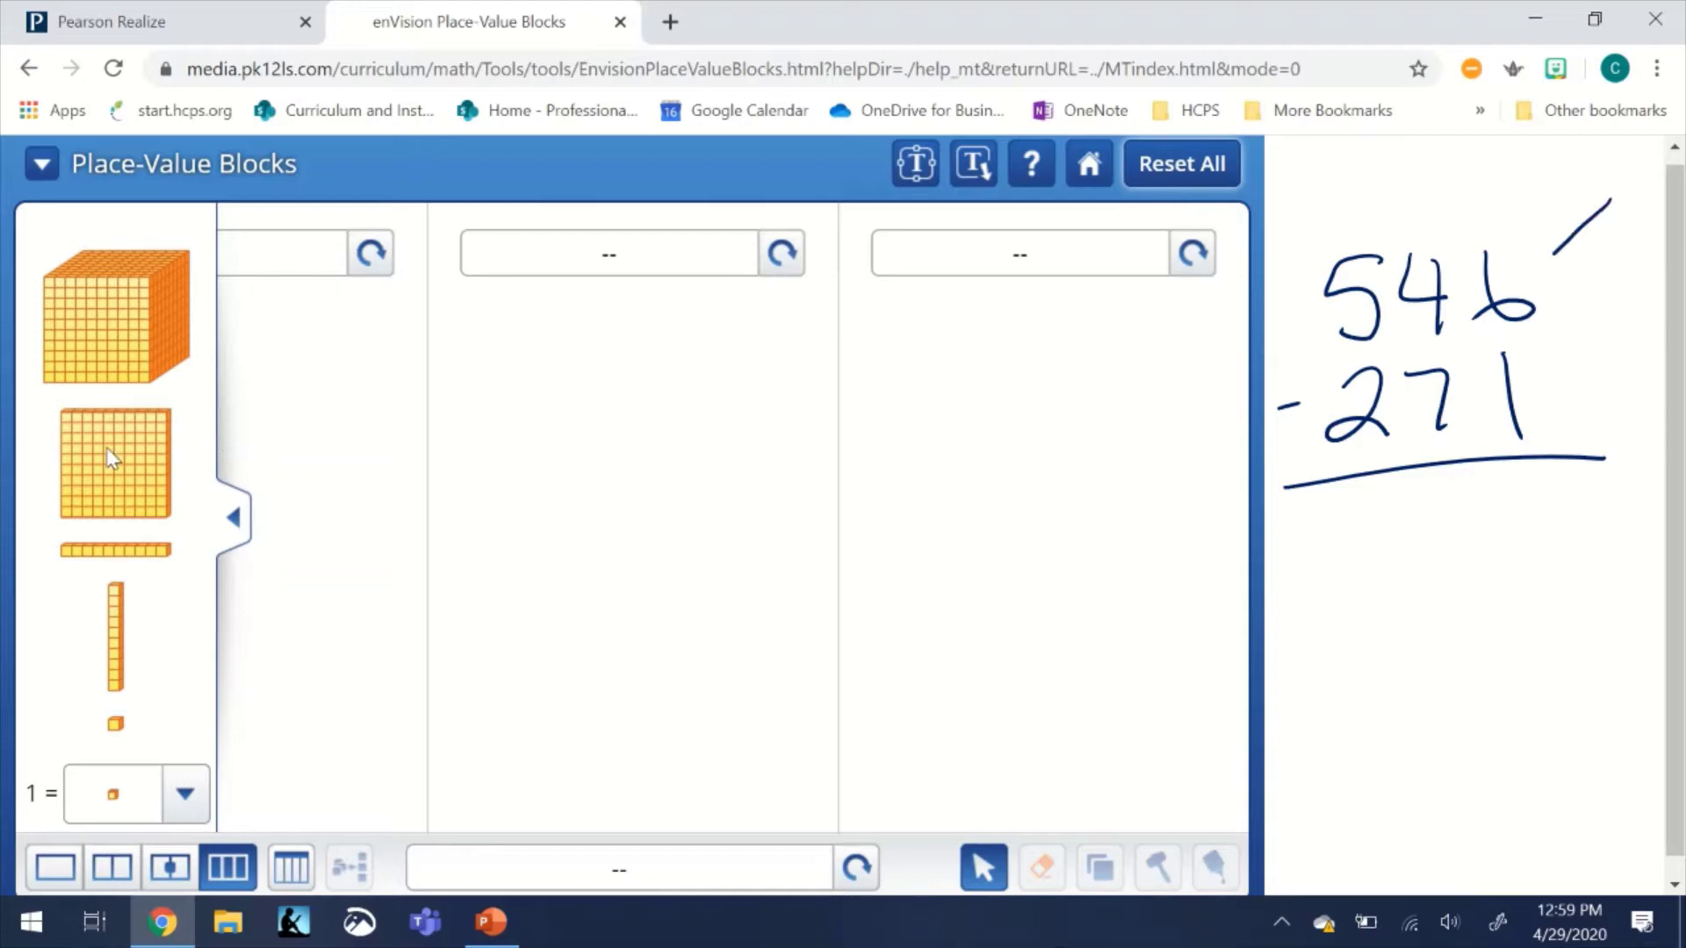
left_click_drag(104, 452, 299, 350)
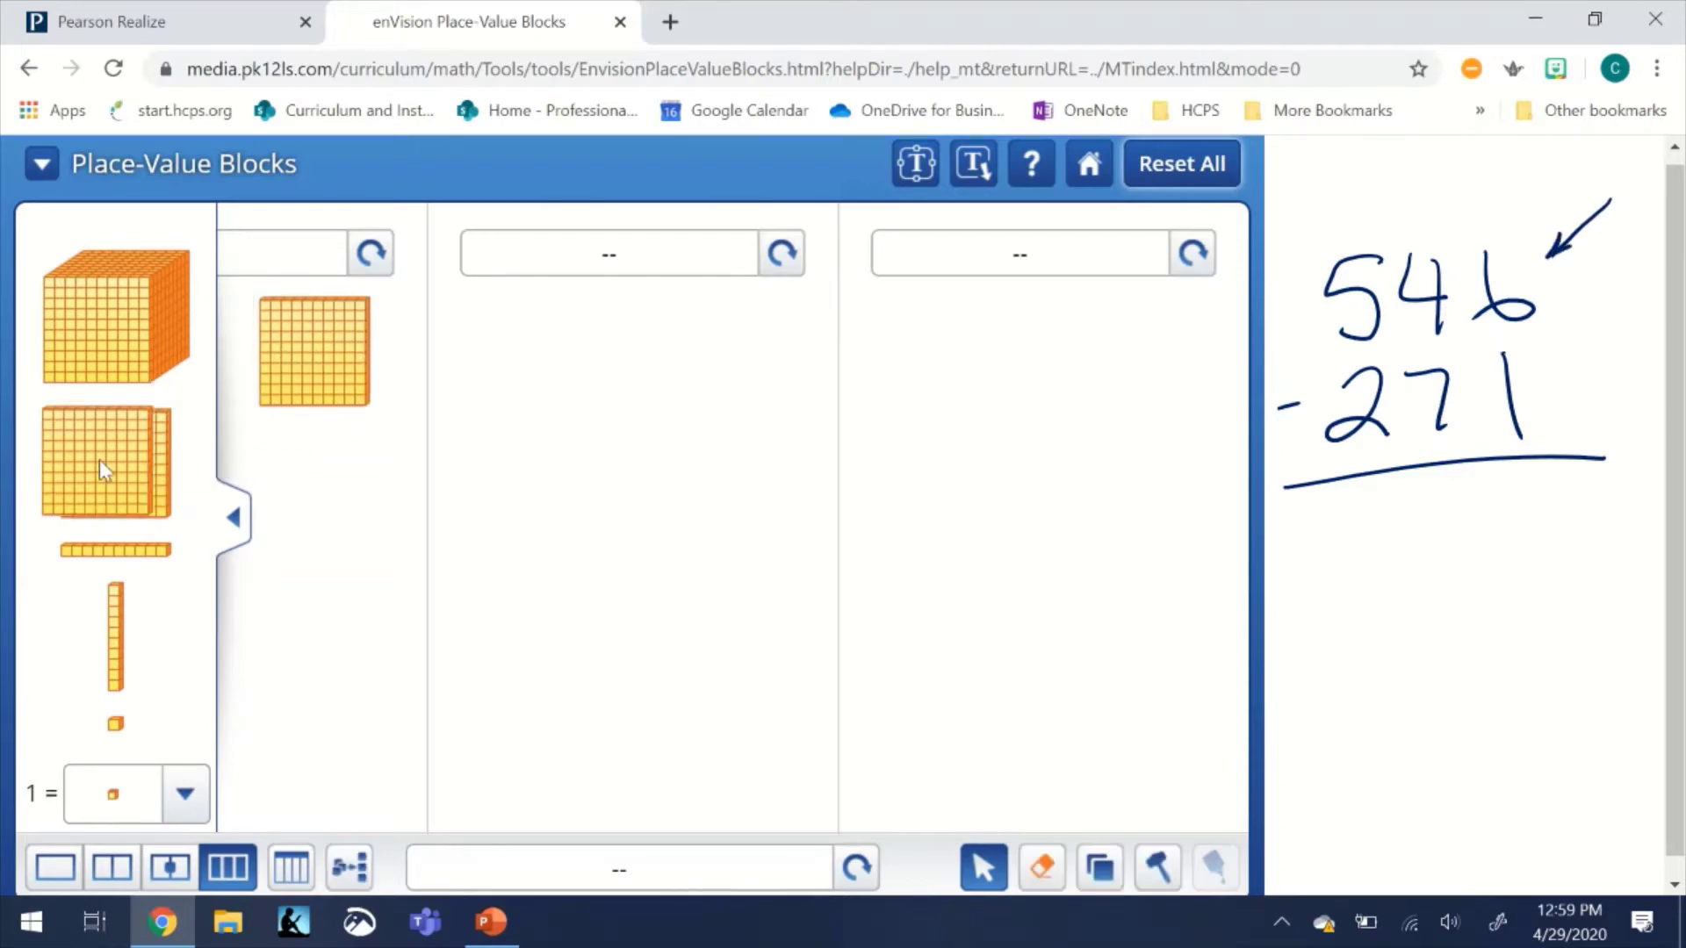
left_click_drag(98, 461, 376, 359)
left_click_drag(117, 463, 329, 477)
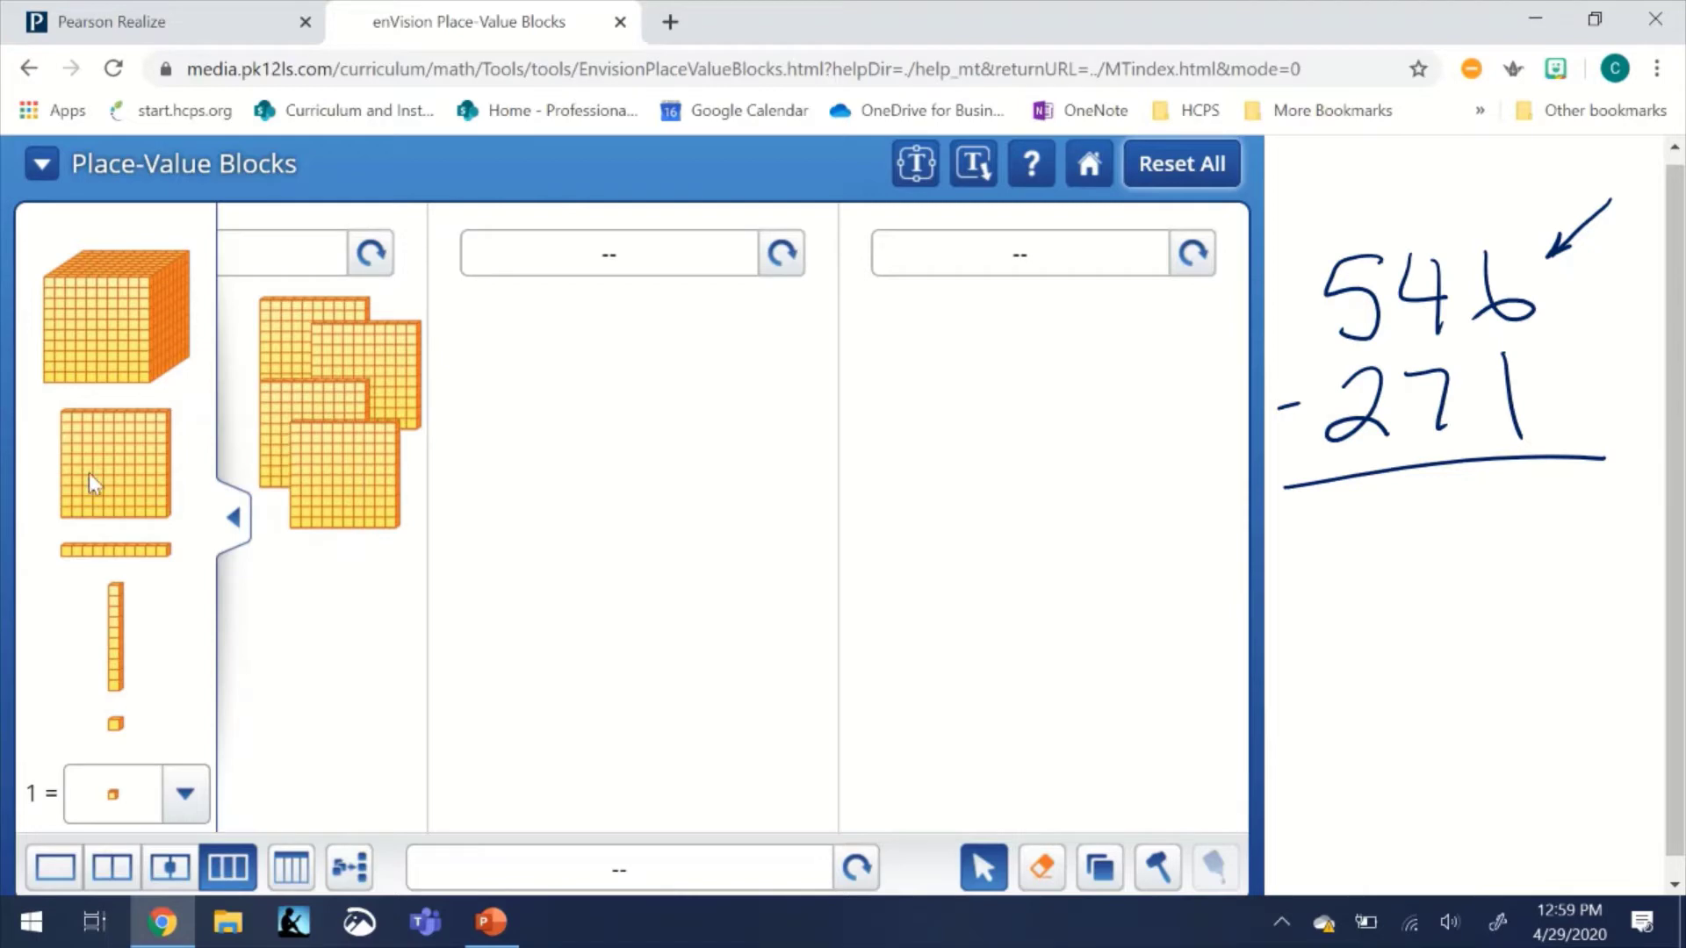
left_click_drag(88, 473, 319, 524)
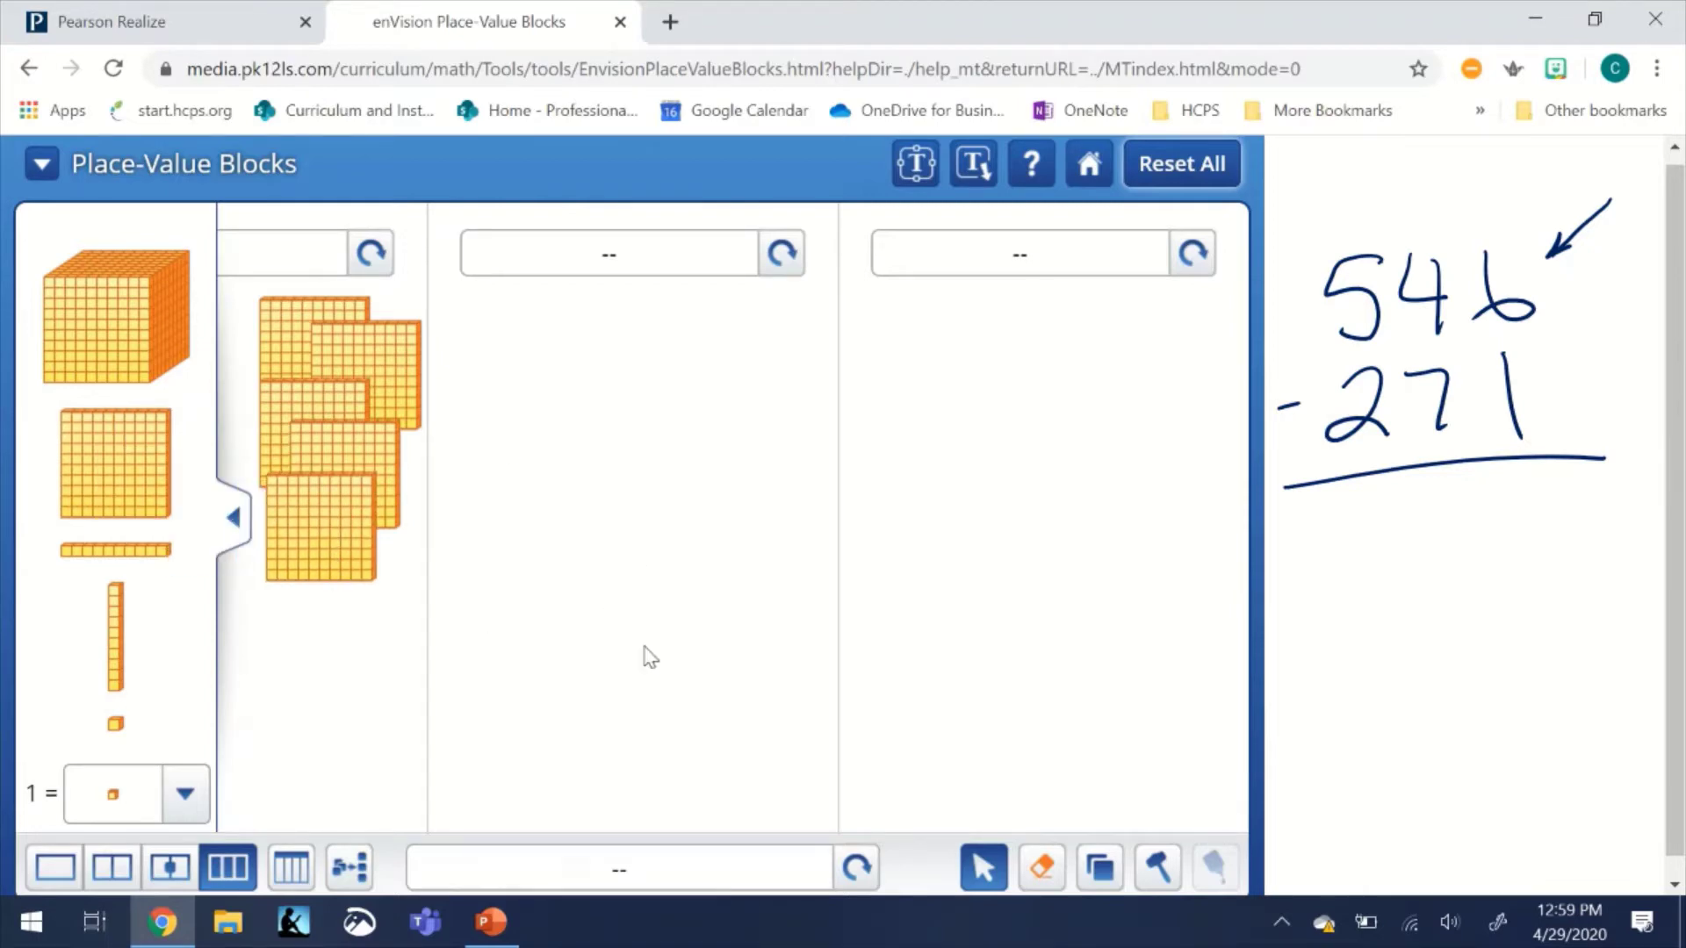
- Add four tens rods to the middle column and one tens rod to the right column
left_click_drag(123, 631, 502, 402)
left_click_drag(119, 646, 531, 406)
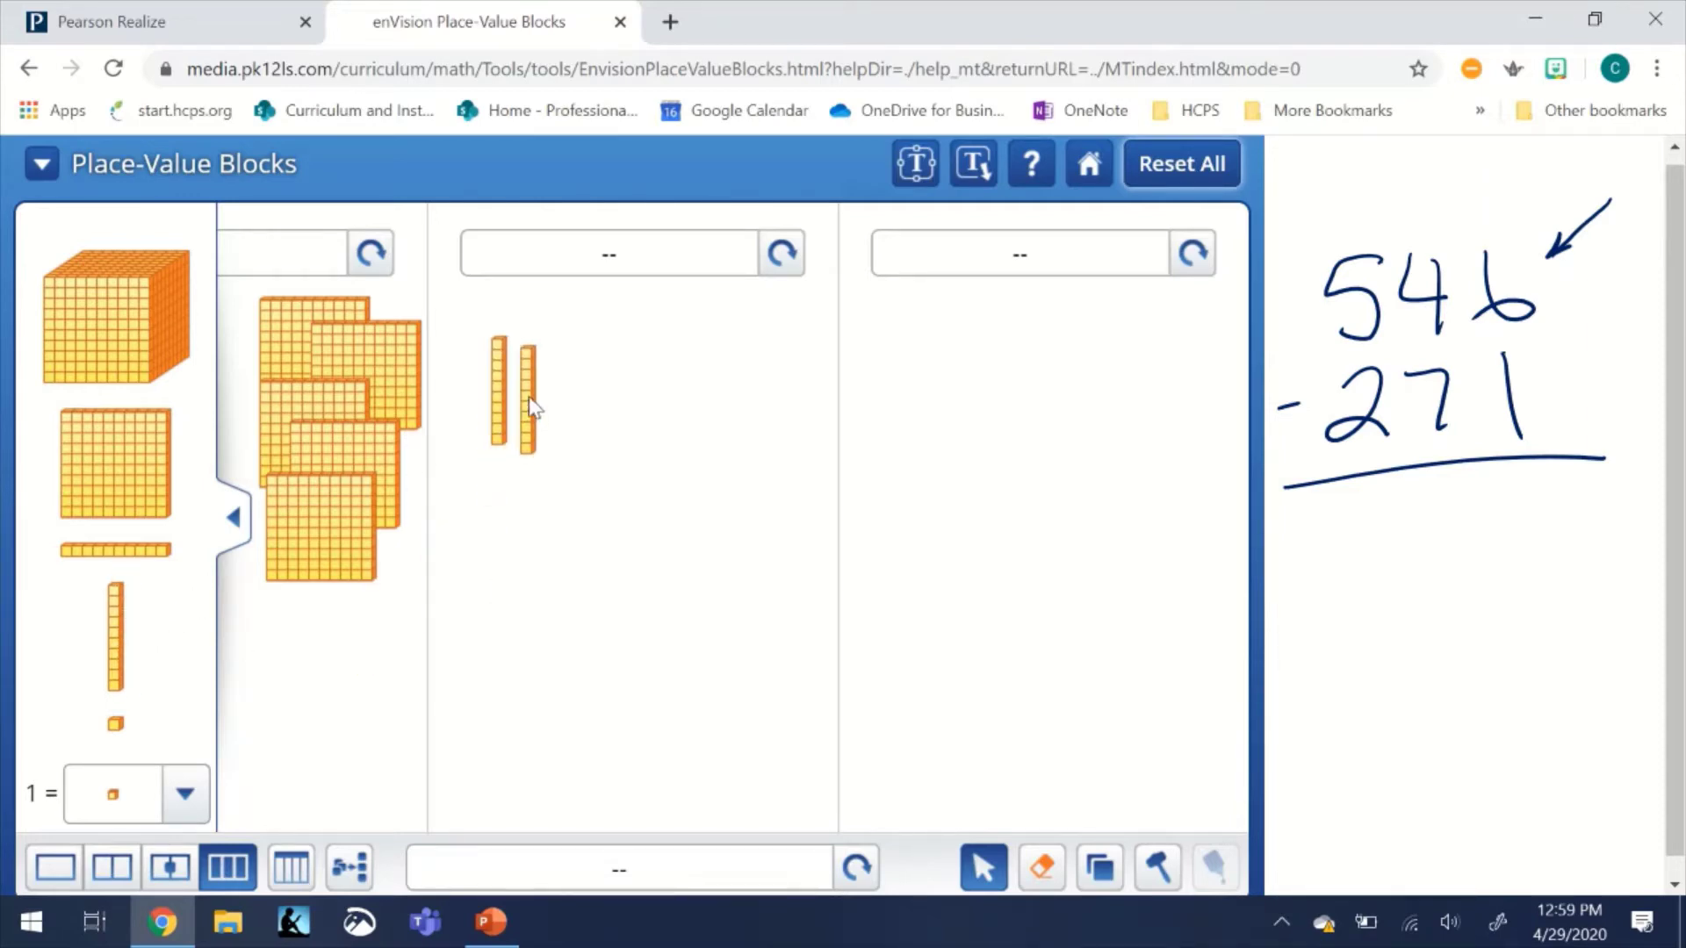
left_click_drag(123, 646, 566, 400)
left_click_drag(118, 641, 609, 400)
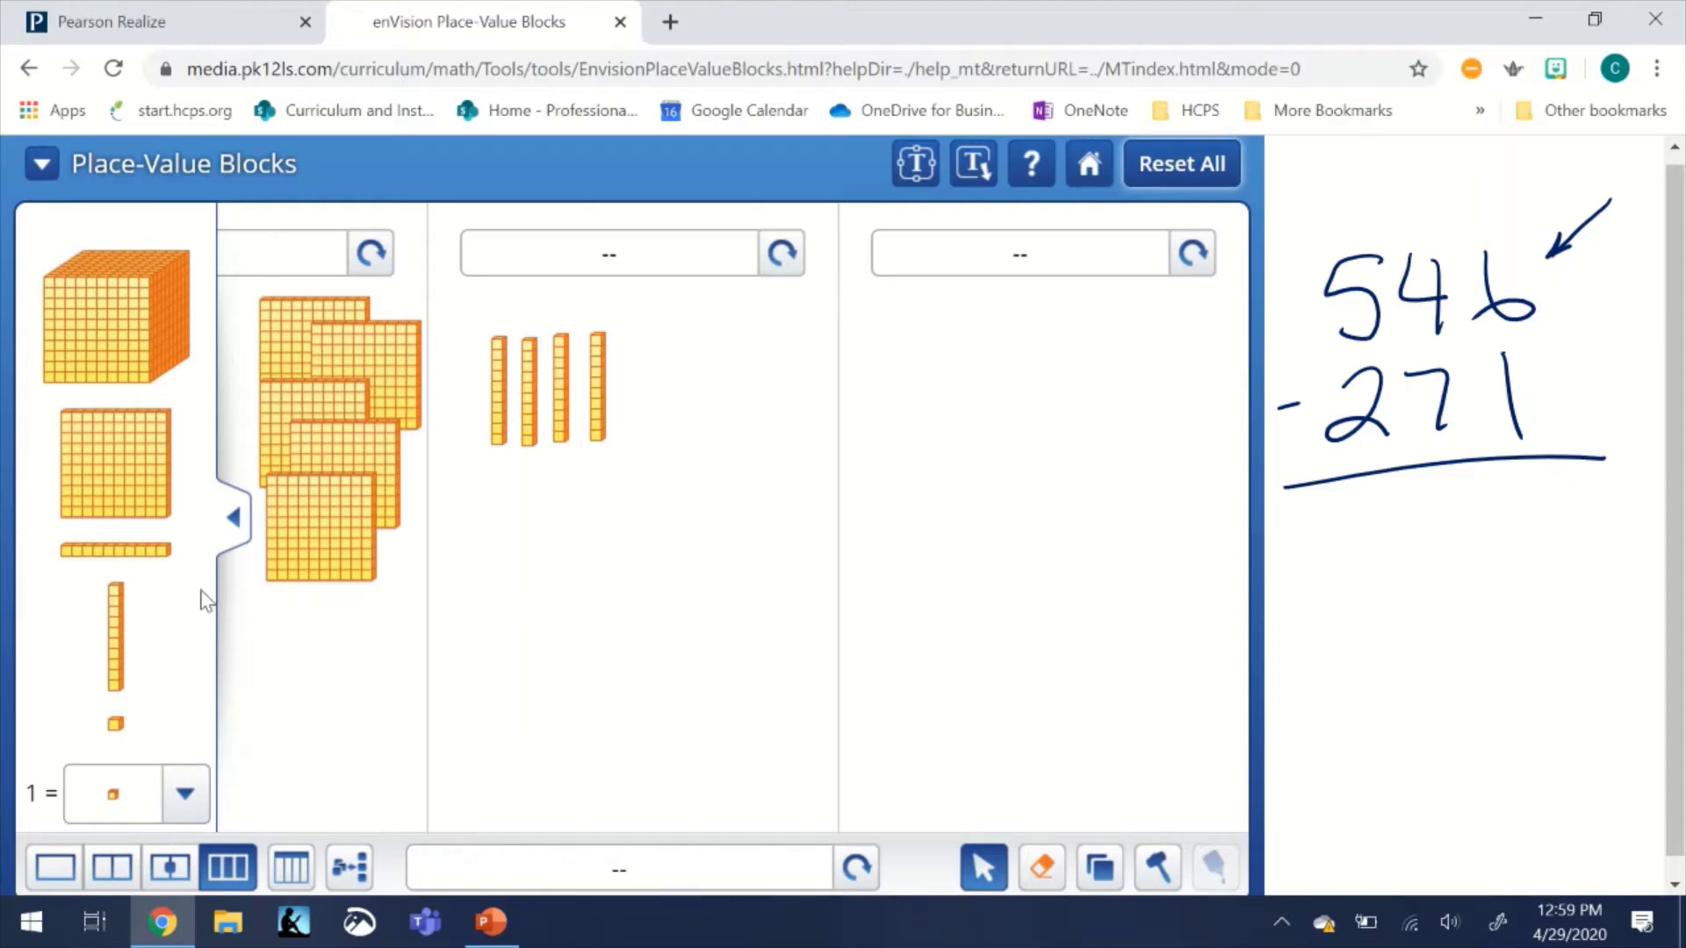
left_click_drag(119, 650, 930, 405)
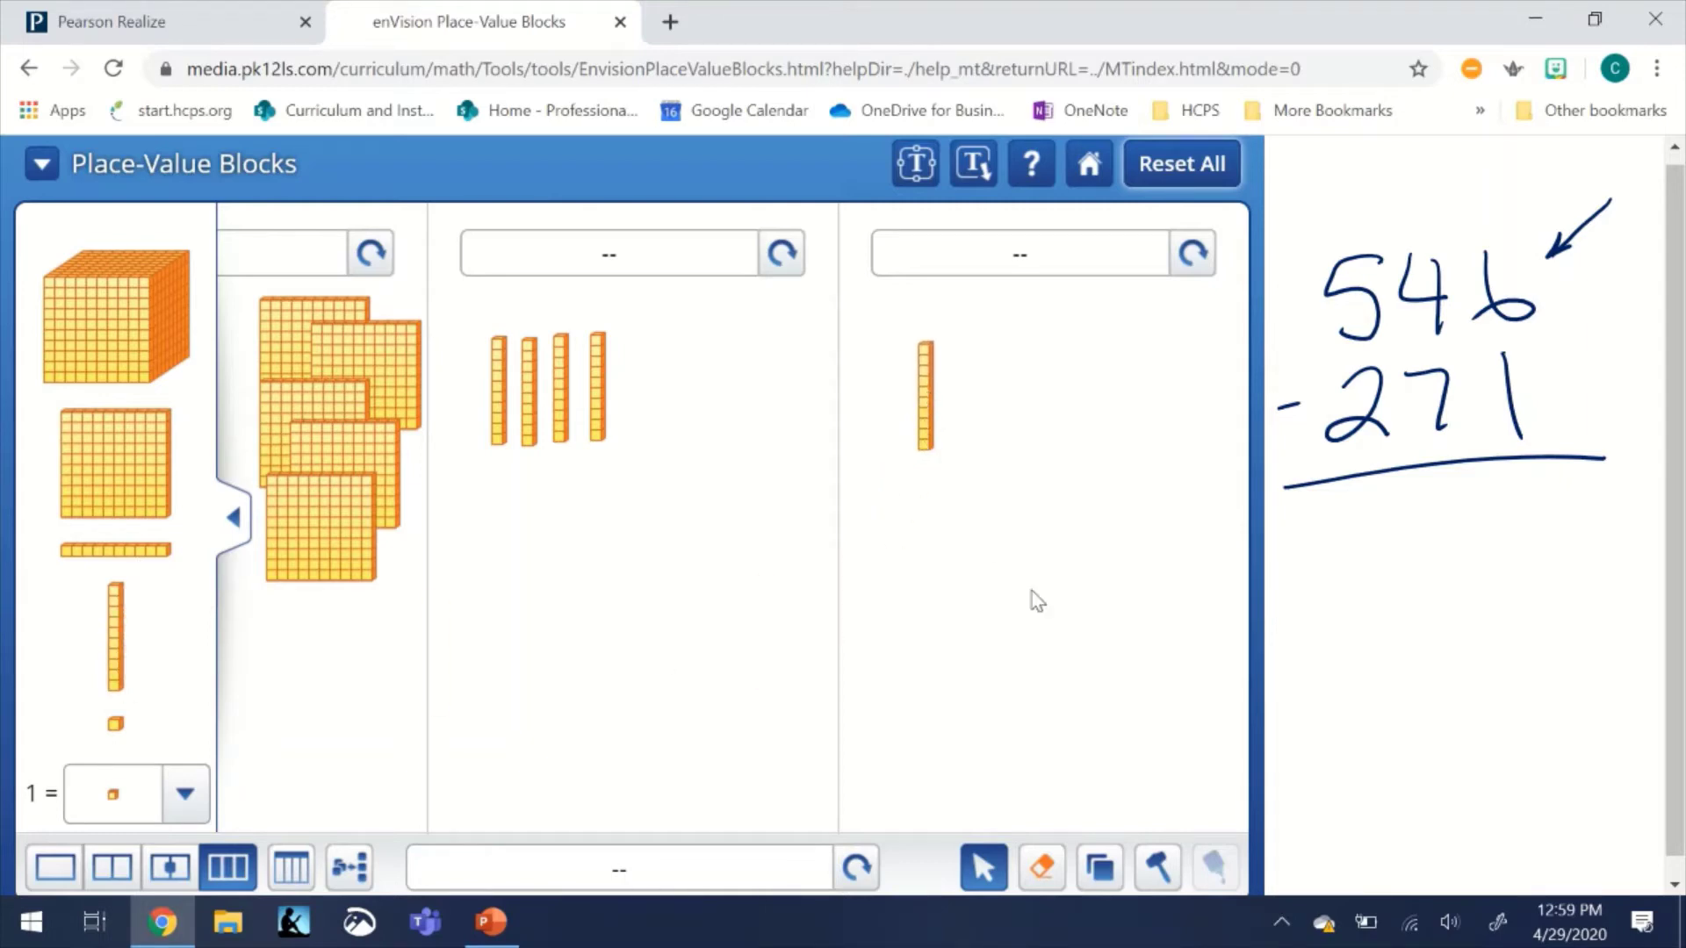
- Break the right column's tens rod into ten unit cubes with the hammer tool
left_click(1155, 862)
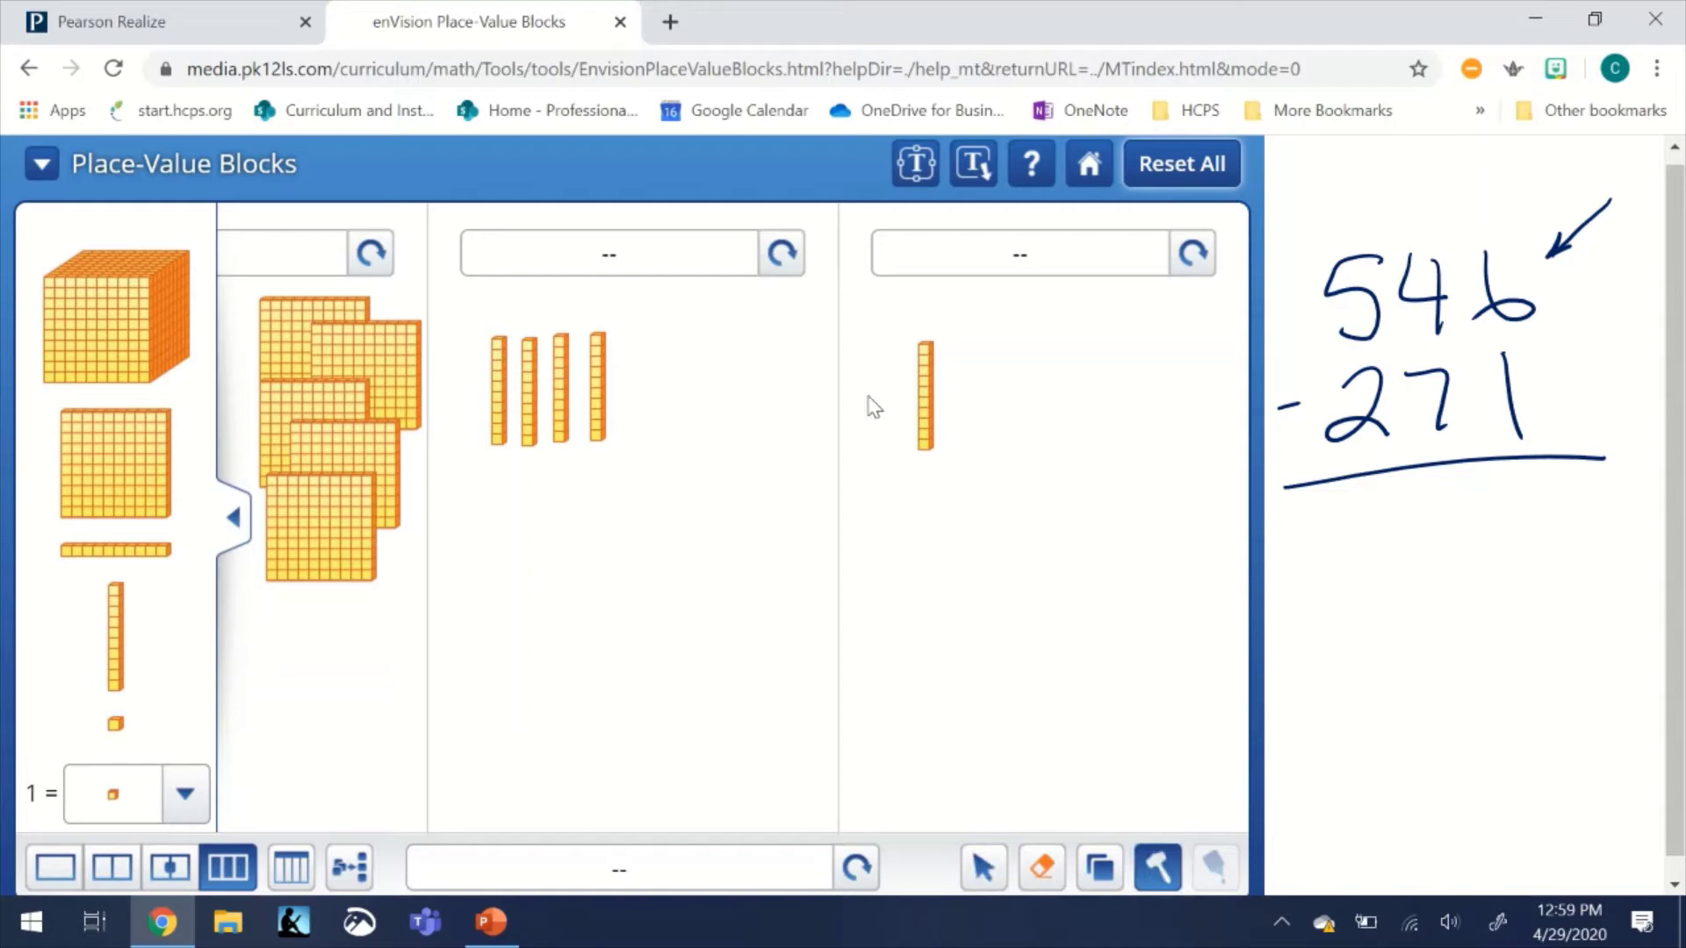
left_click(927, 400)
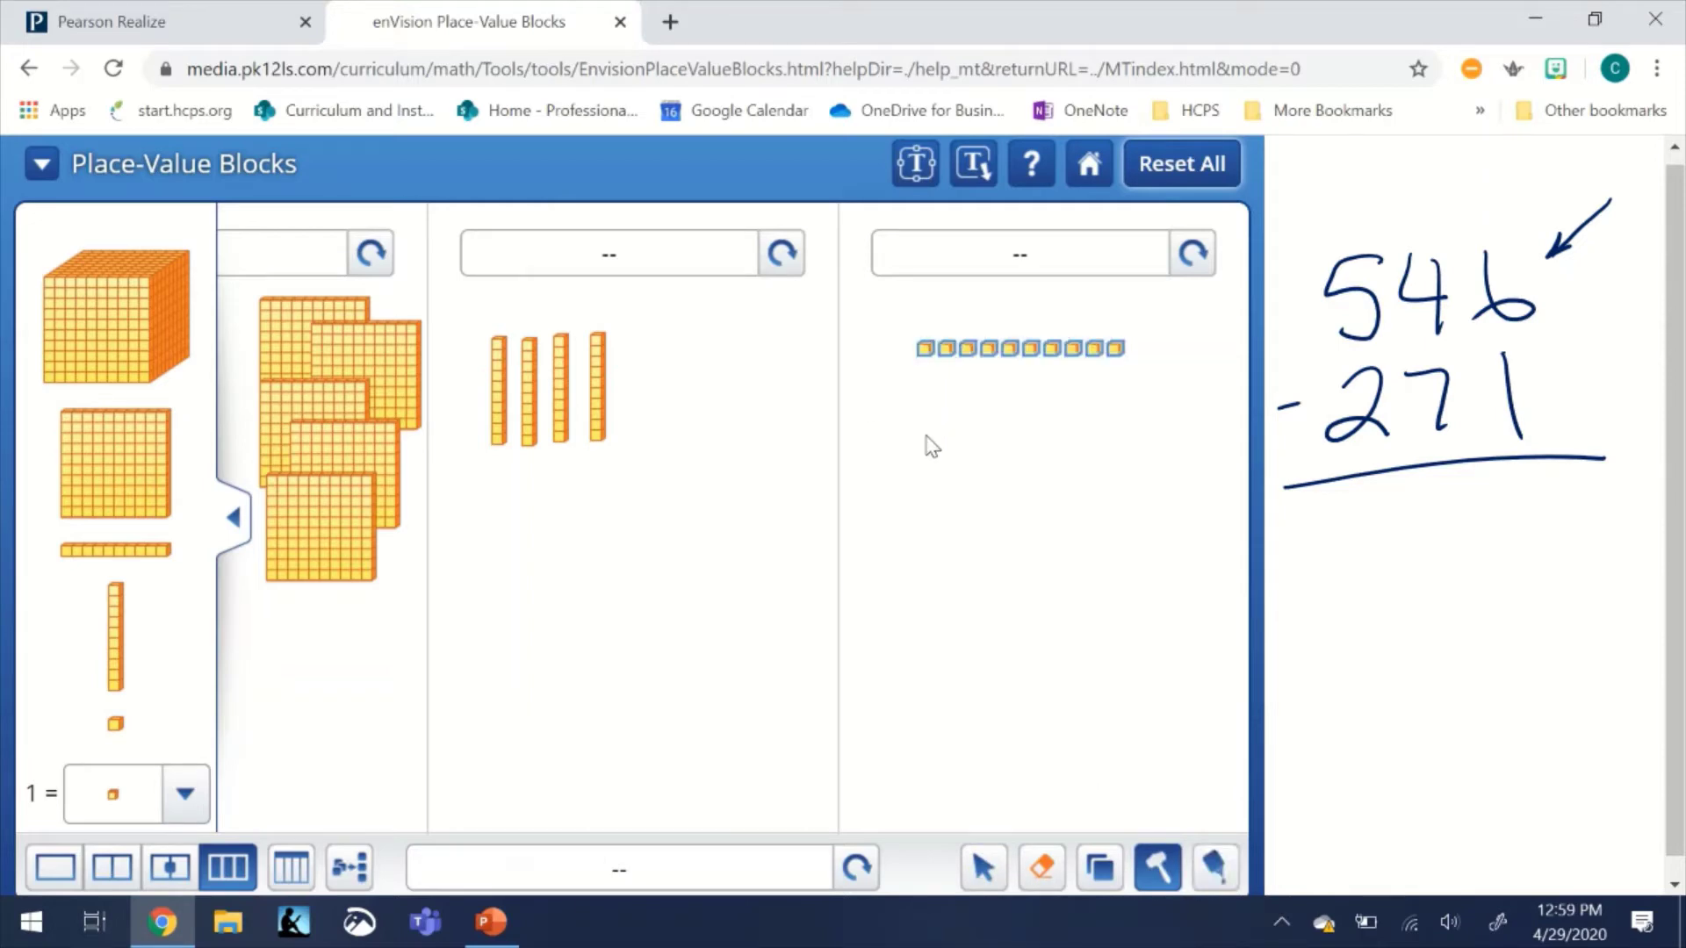
left_click(994, 872)
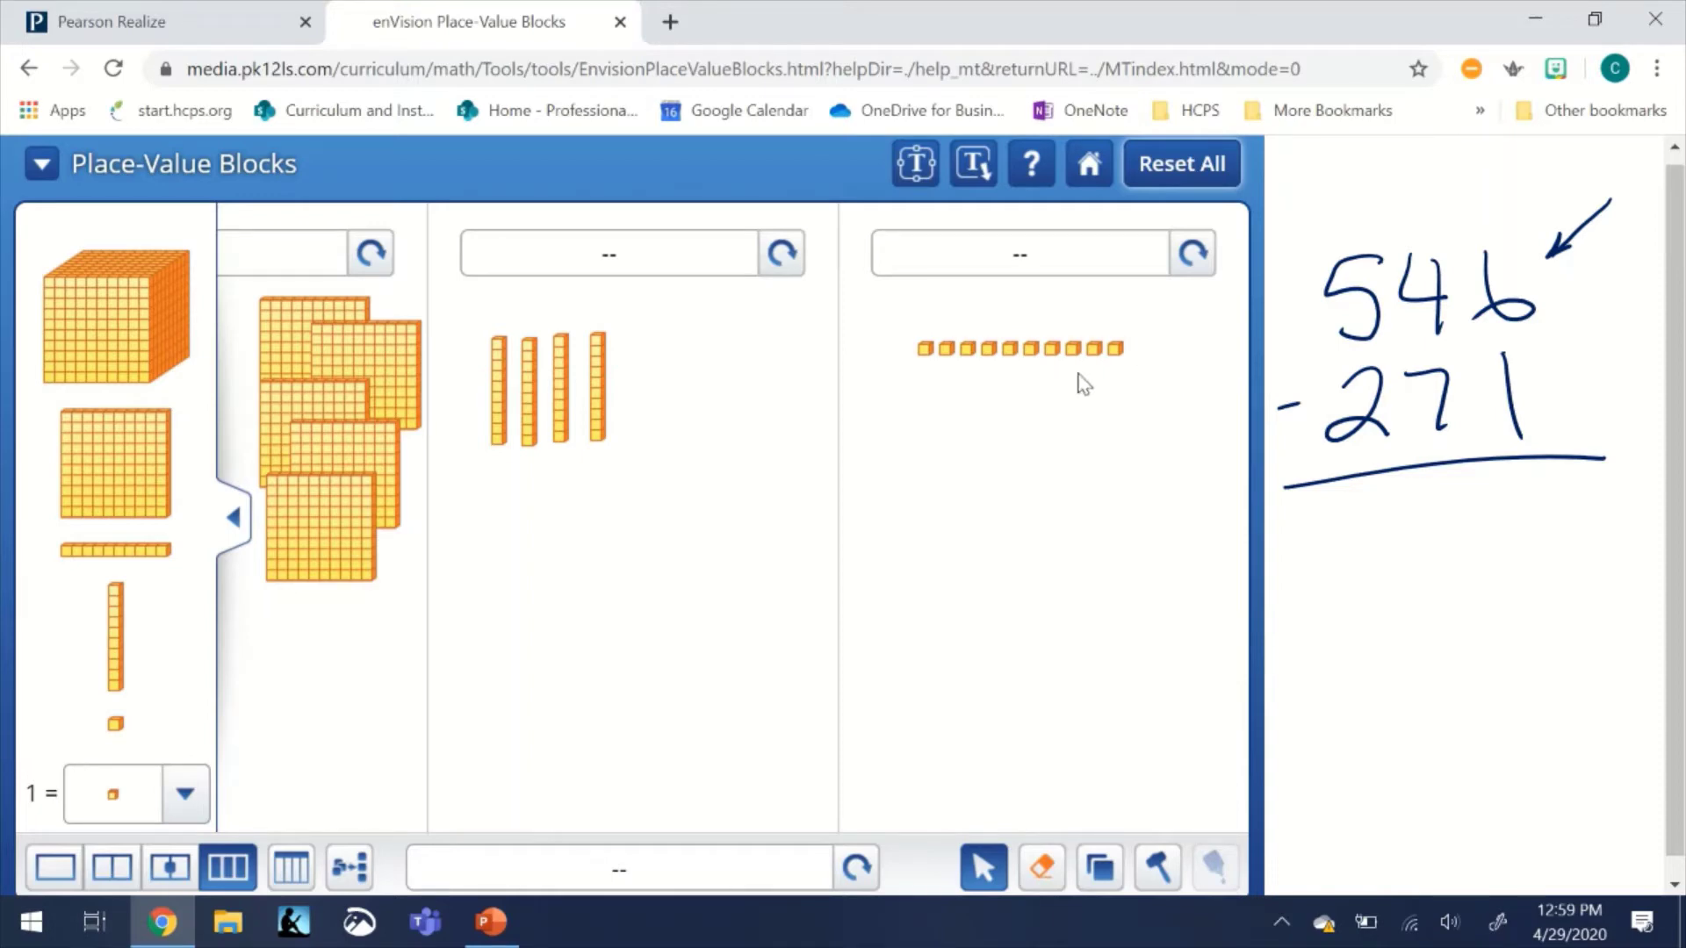
- Erase four unit cubes to leave six, and move the sixth cube below the row
left_click(1050, 878)
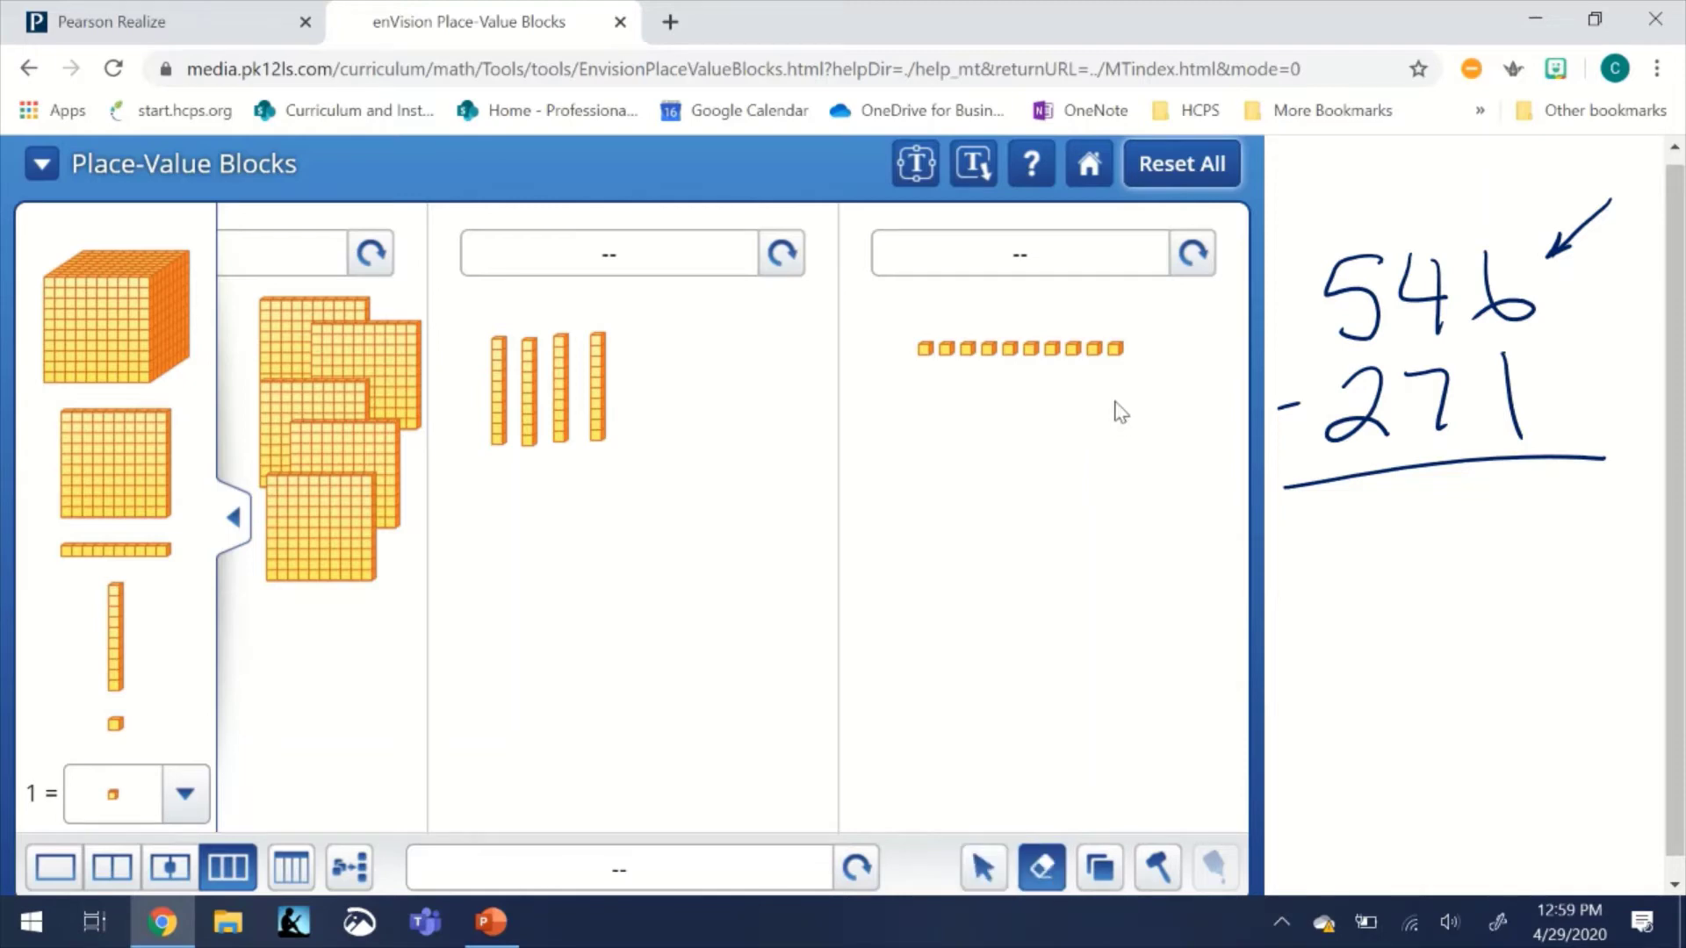
left_click(1114, 348)
left_click(1093, 348)
left_click(1072, 350)
left_click(1054, 350)
left_click(984, 868)
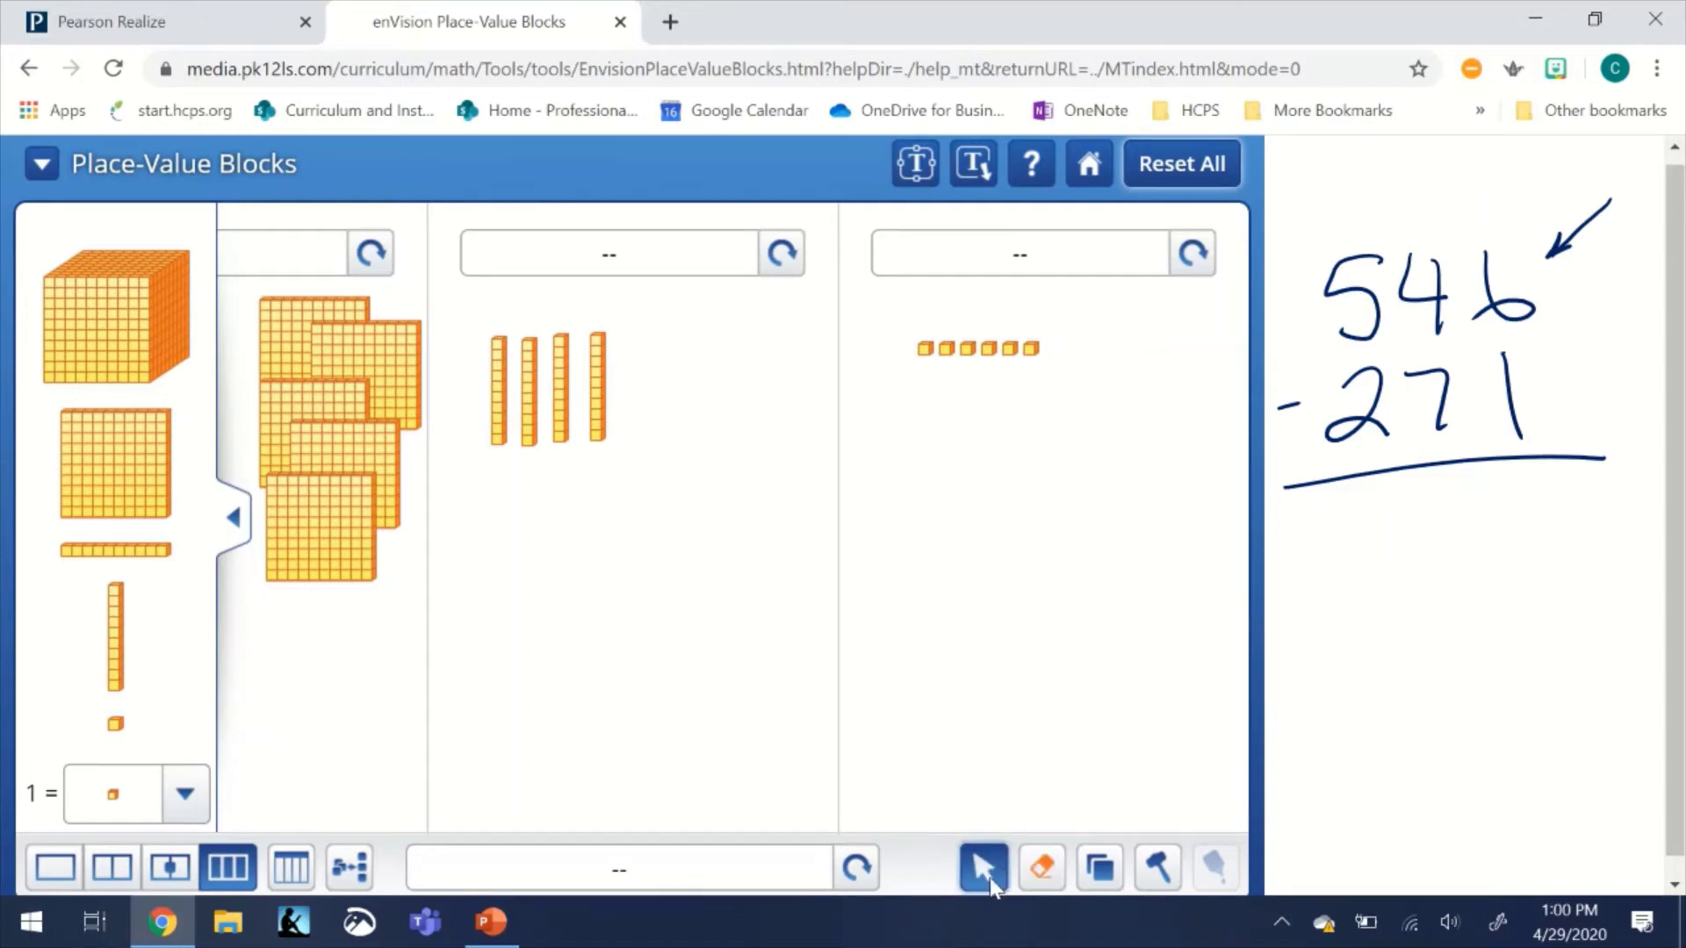
left_click_drag(1034, 351, 928, 381)
- Hide the block supply and line up the hundreds flats as three on top, two below
left_click(234, 520)
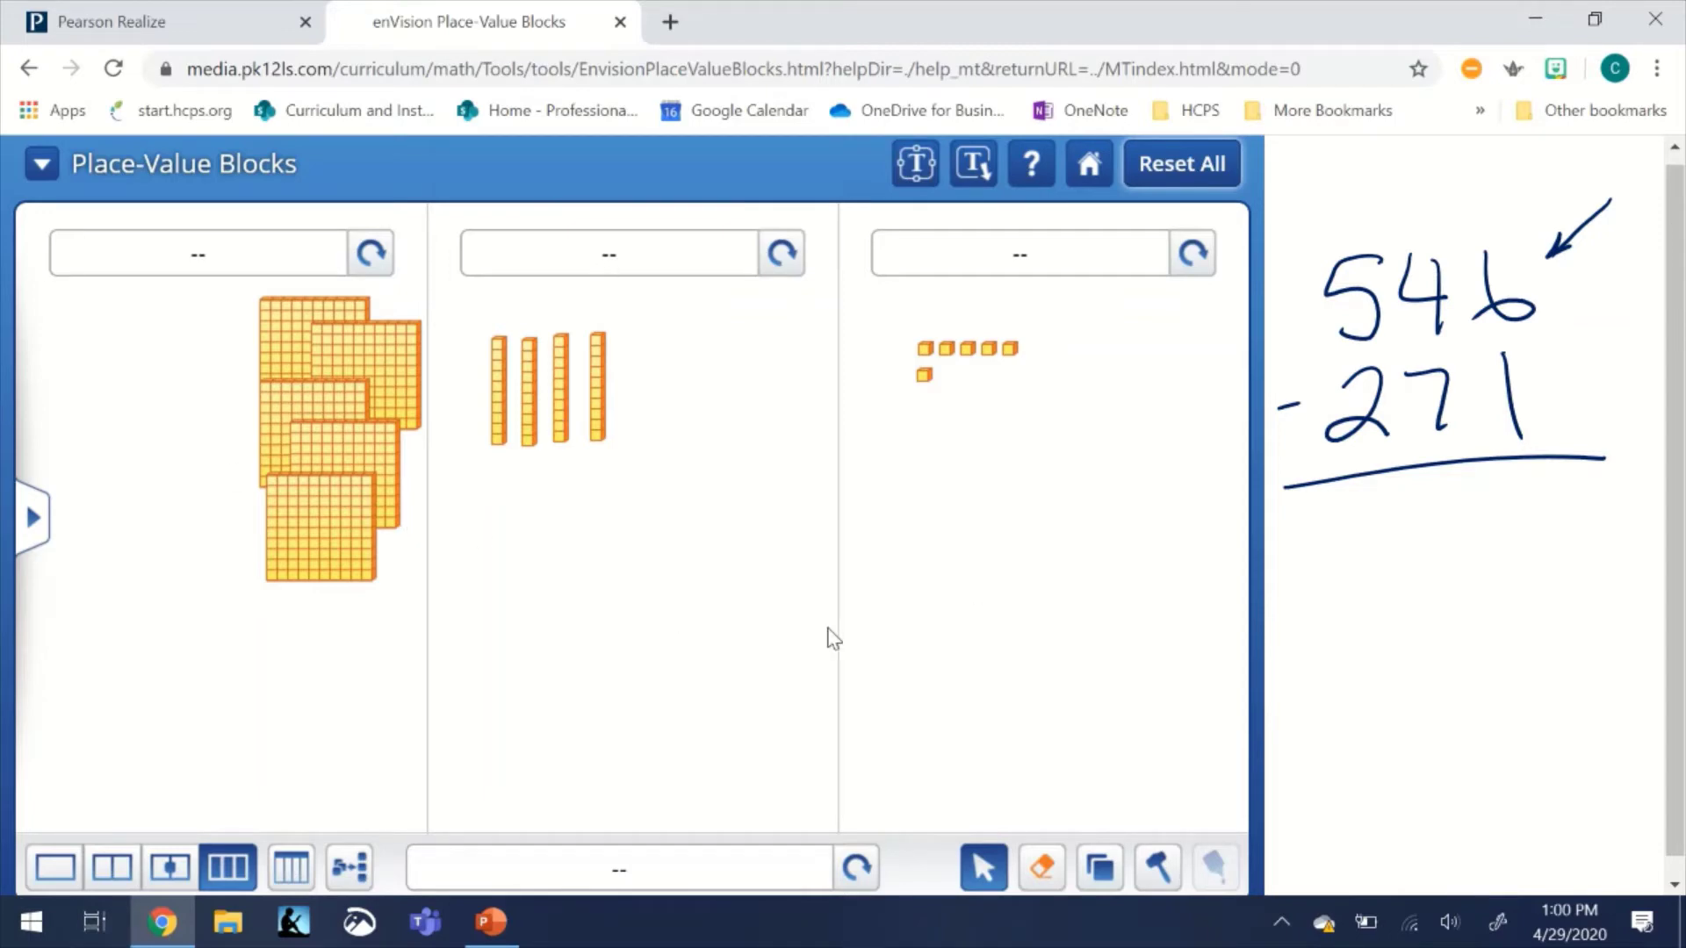
left_click_drag(274, 325, 93, 332)
left_click_drag(364, 338, 260, 321)
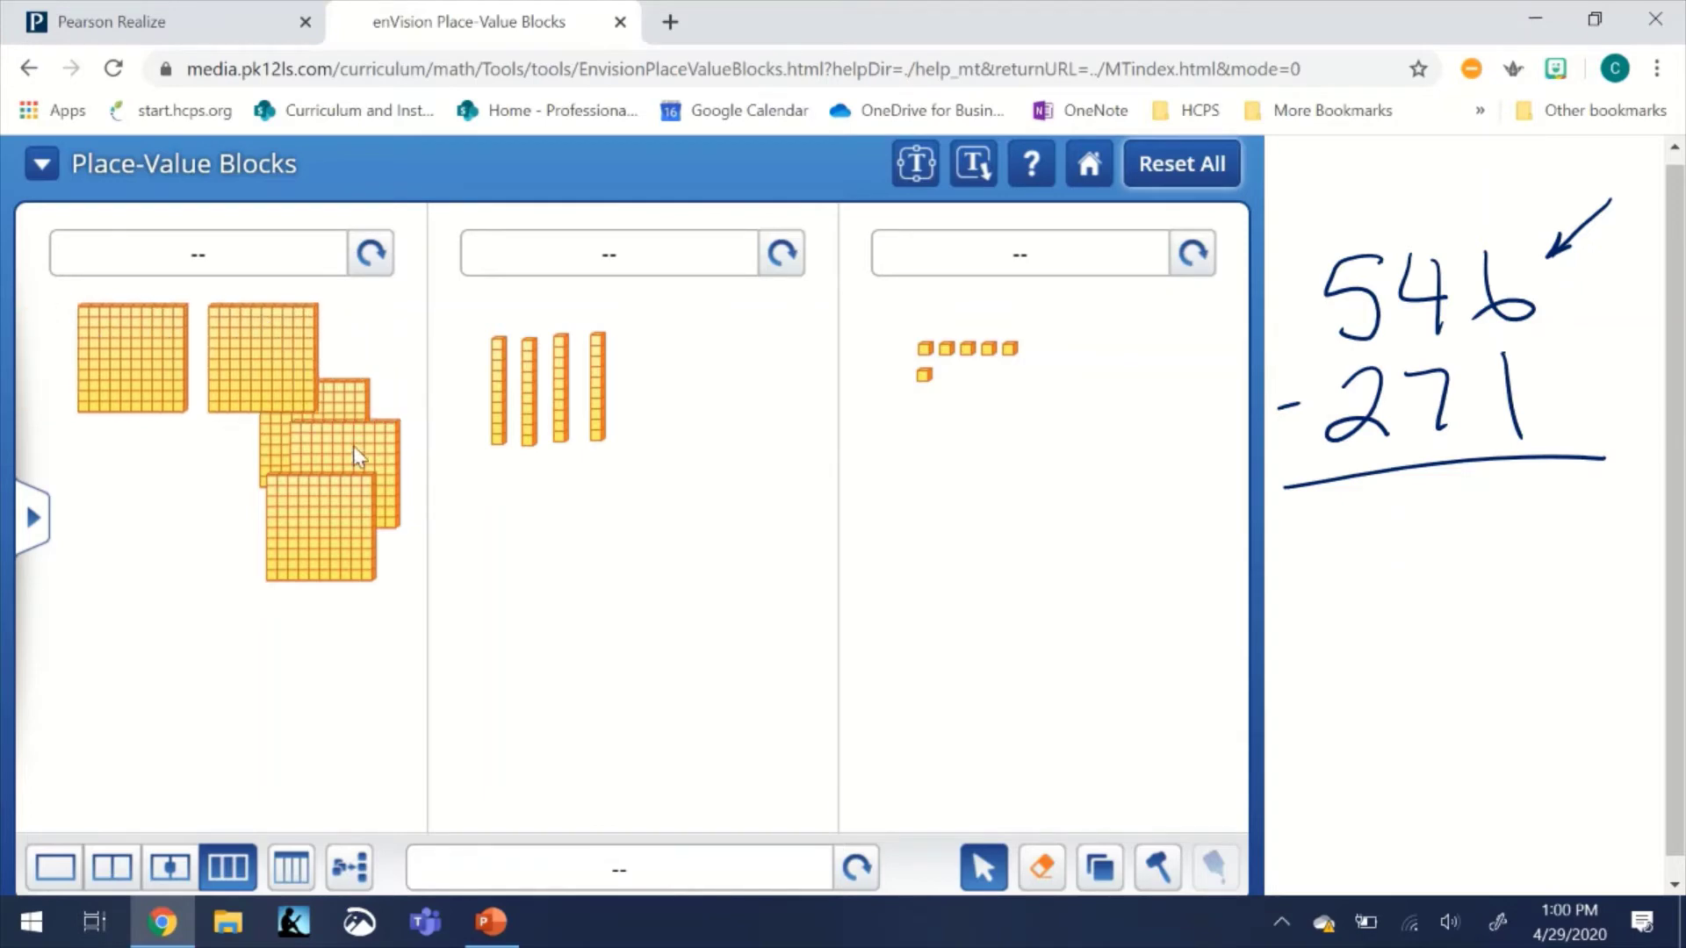
left_click_drag(356, 455, 141, 464)
left_click_drag(313, 441, 274, 485)
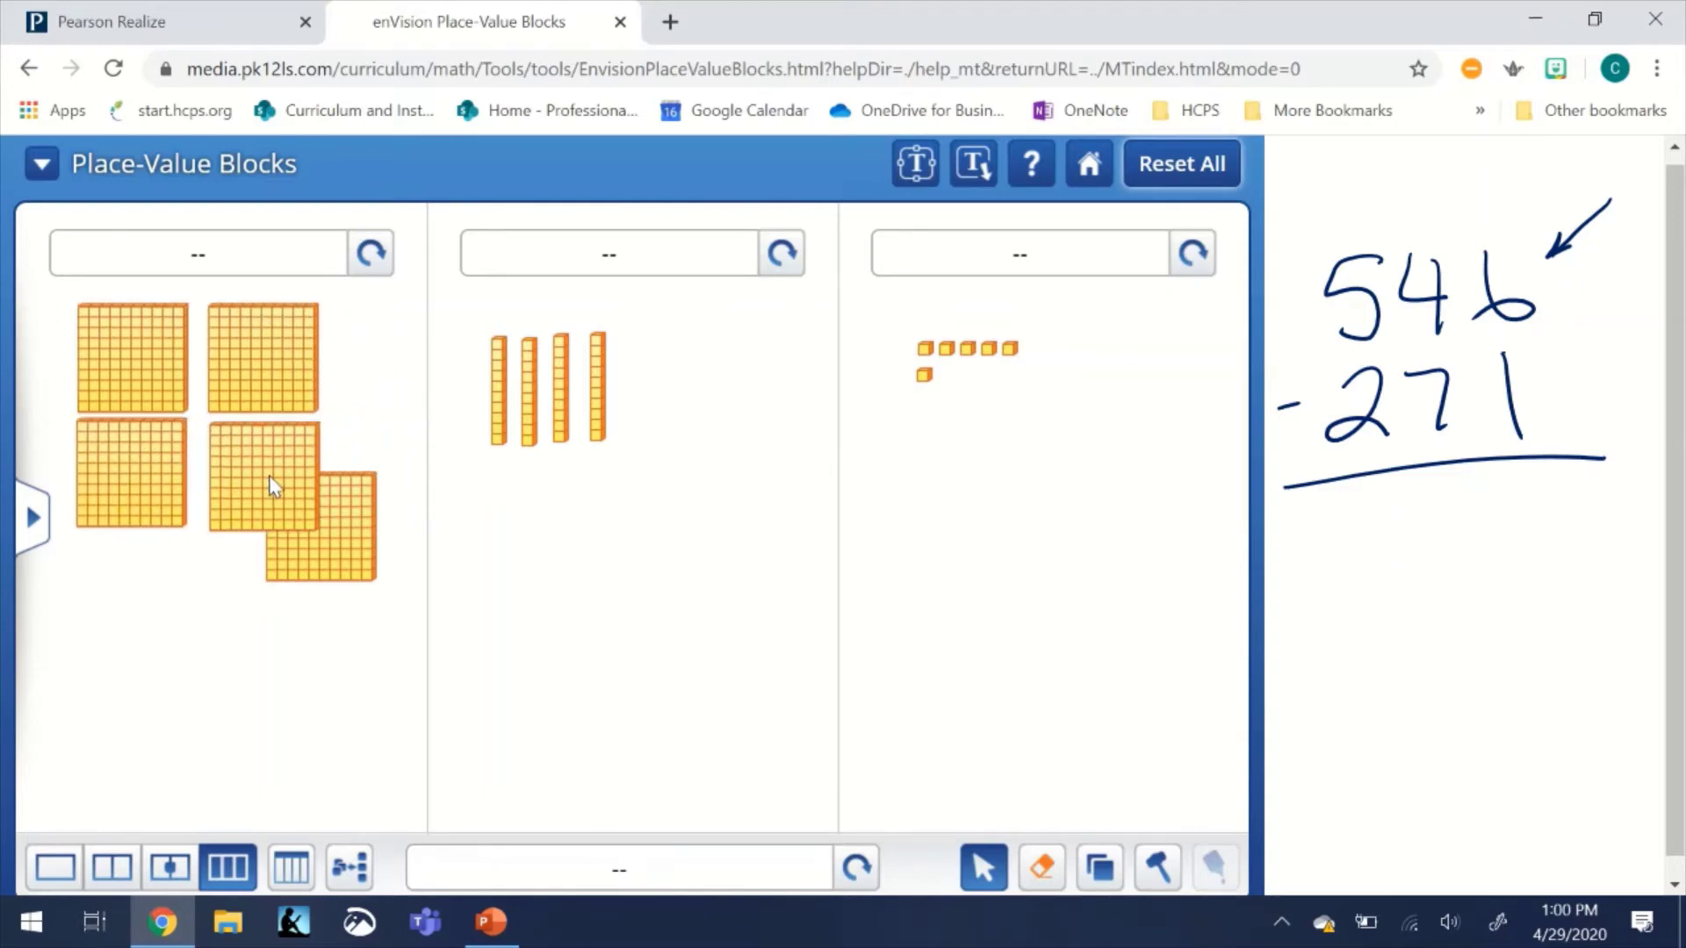
left_click_drag(361, 557, 404, 387)
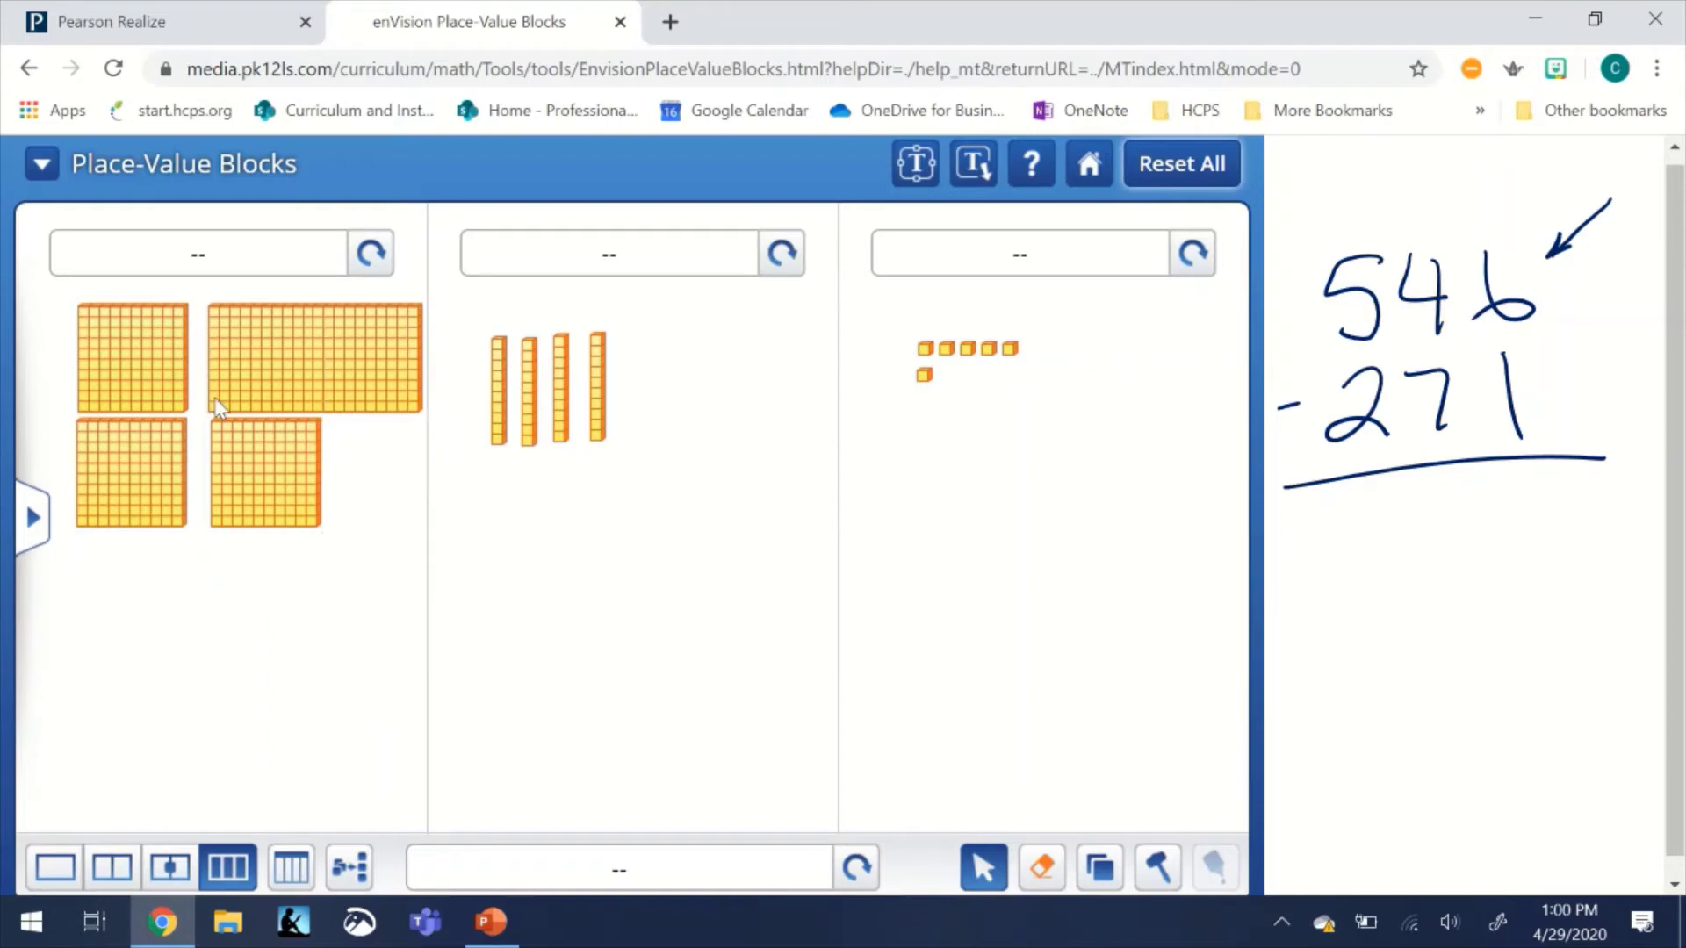
left_click_drag(185, 386, 224, 378)
left_click_drag(358, 384, 351, 387)
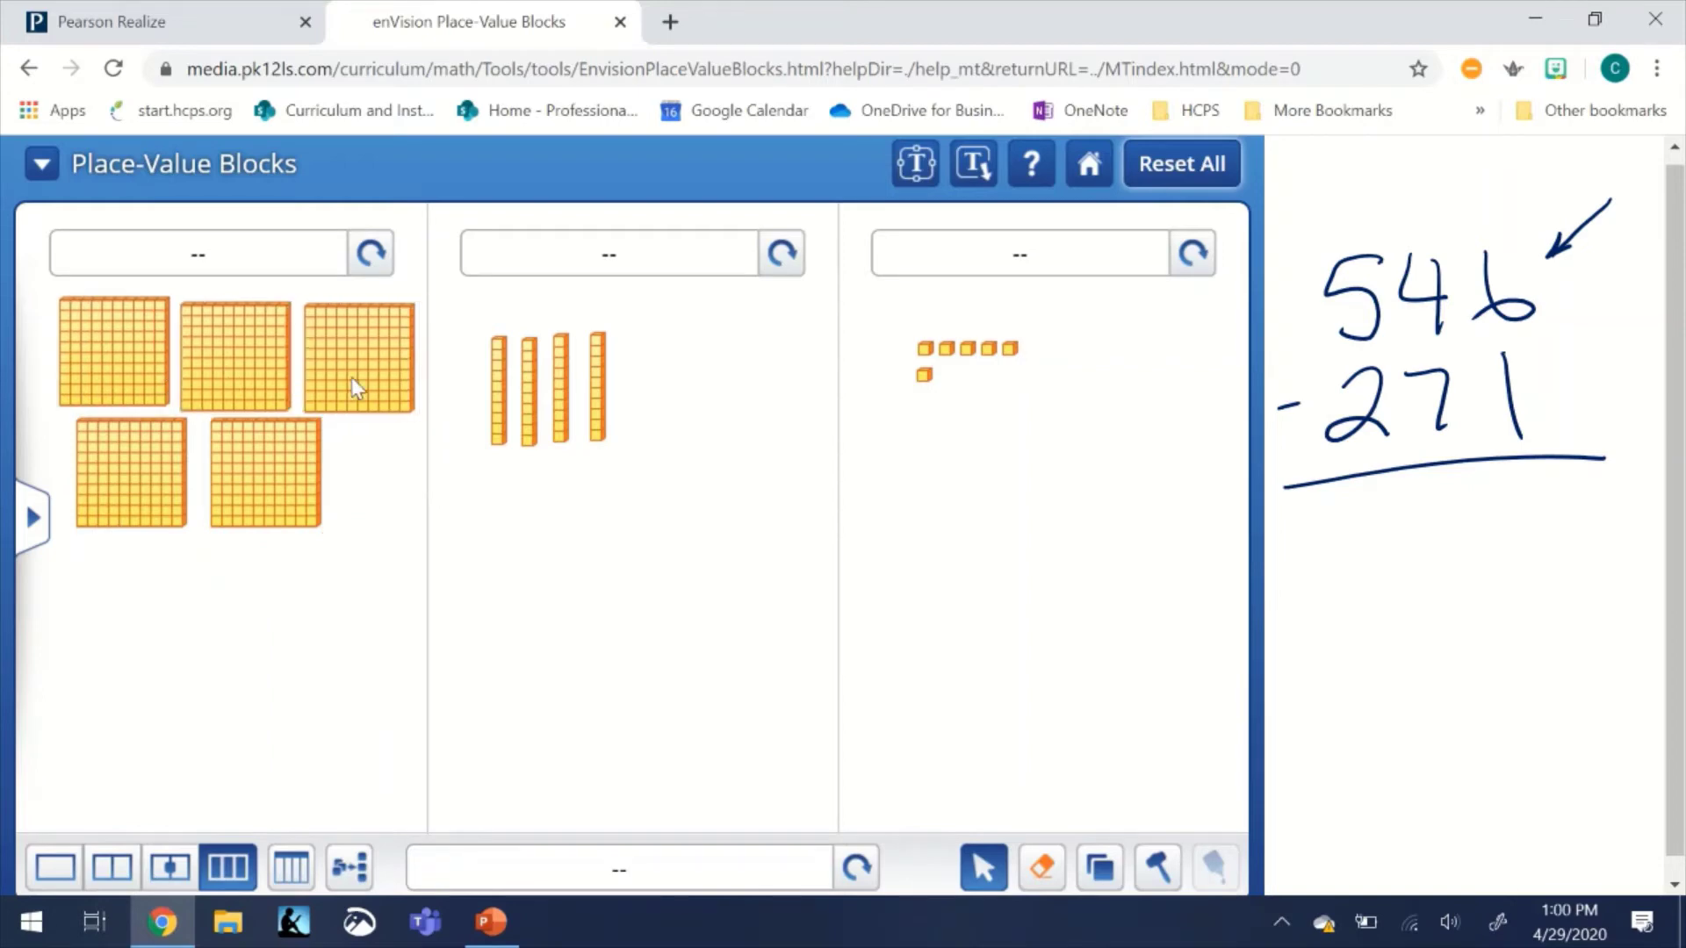
left_click_drag(290, 455, 309, 458)
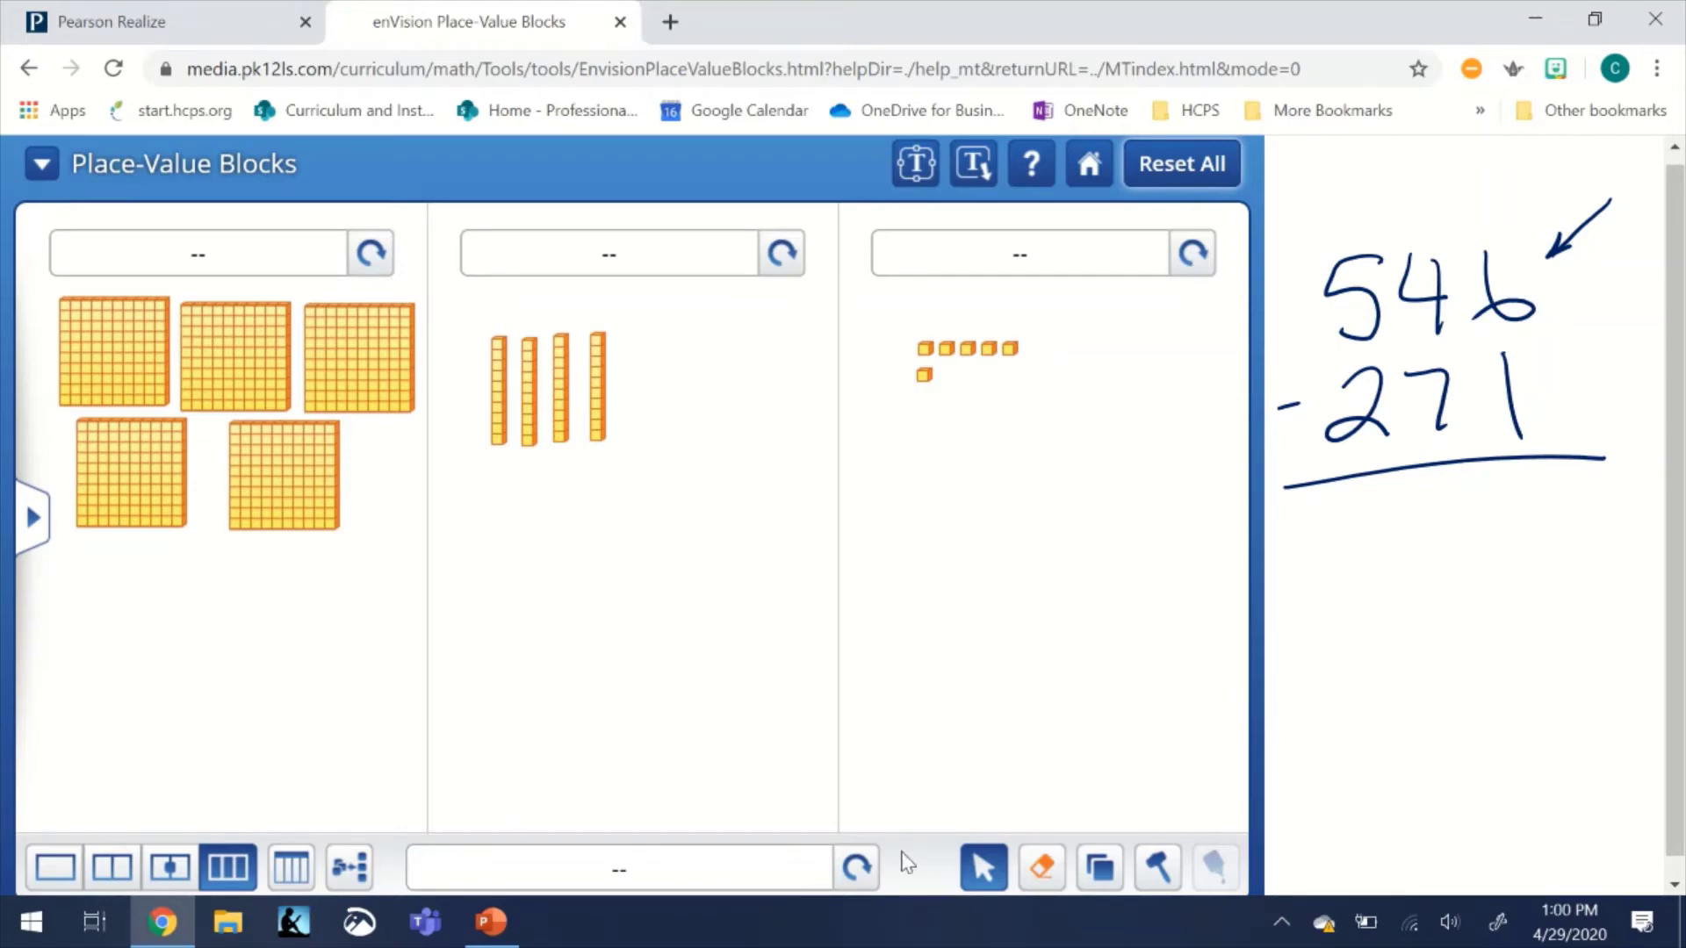
- Display the total as 546 and drag the lone ones cube to the bottom of the ones column
left_click(856, 868)
left_click(856, 867)
left_click_drag(927, 384, 943, 742)
- Move one hundreds flat into the tens column and break it into ten tens rods
left_click_drag(286, 476, 674, 518)
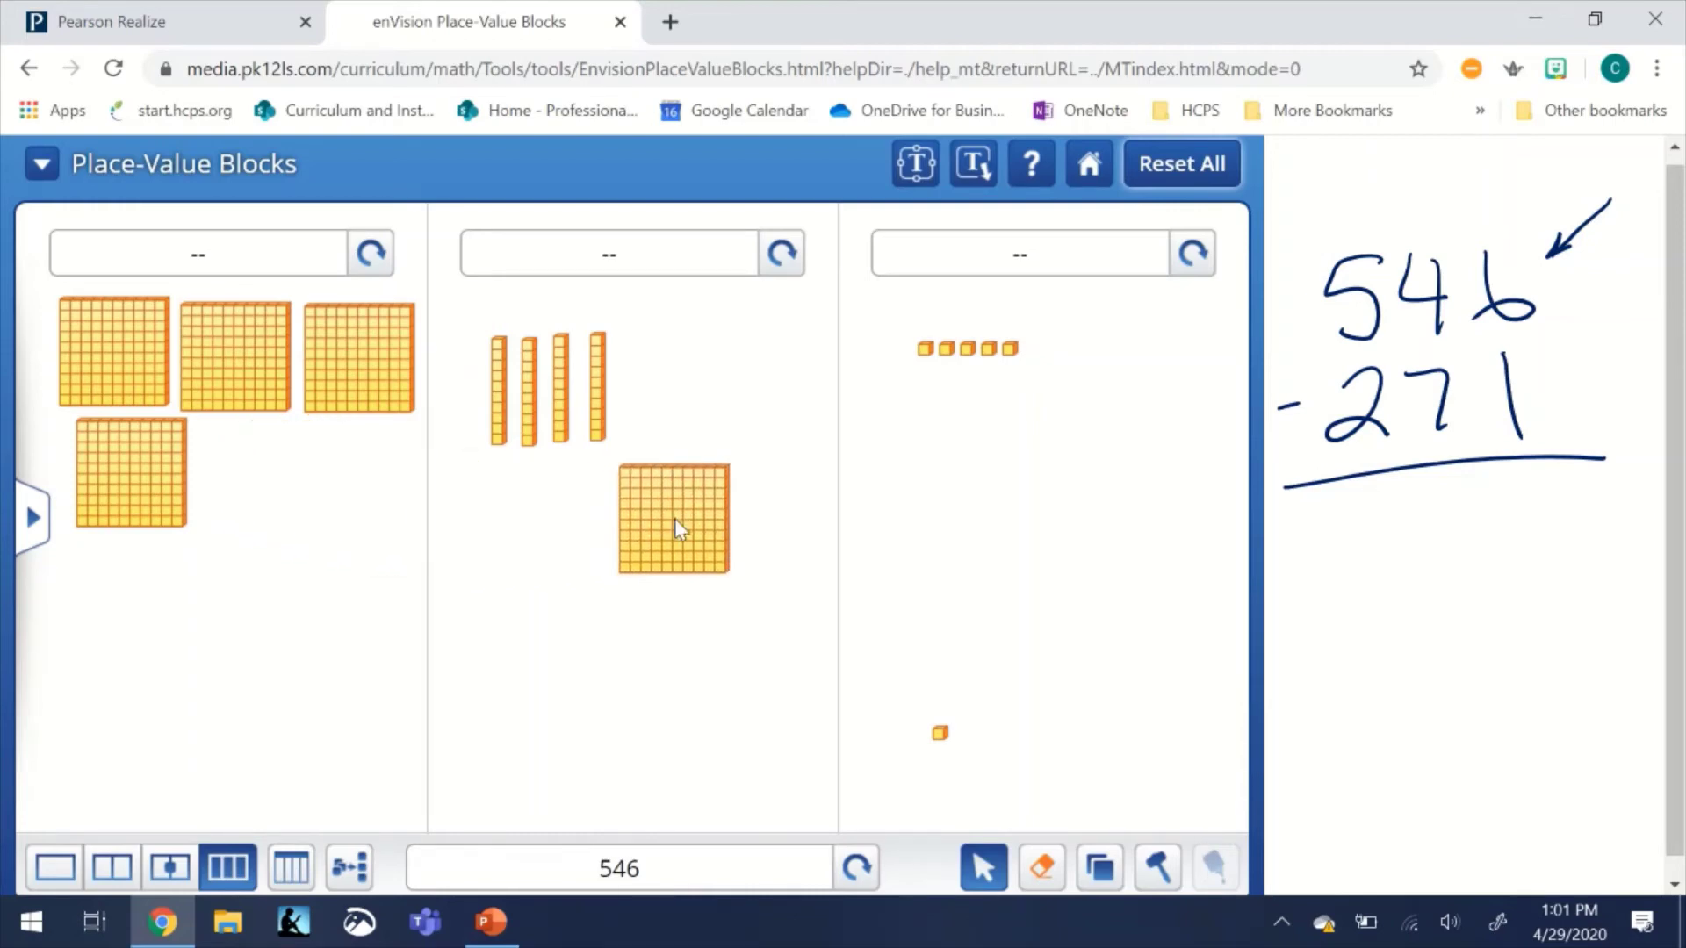
left_click(1155, 869)
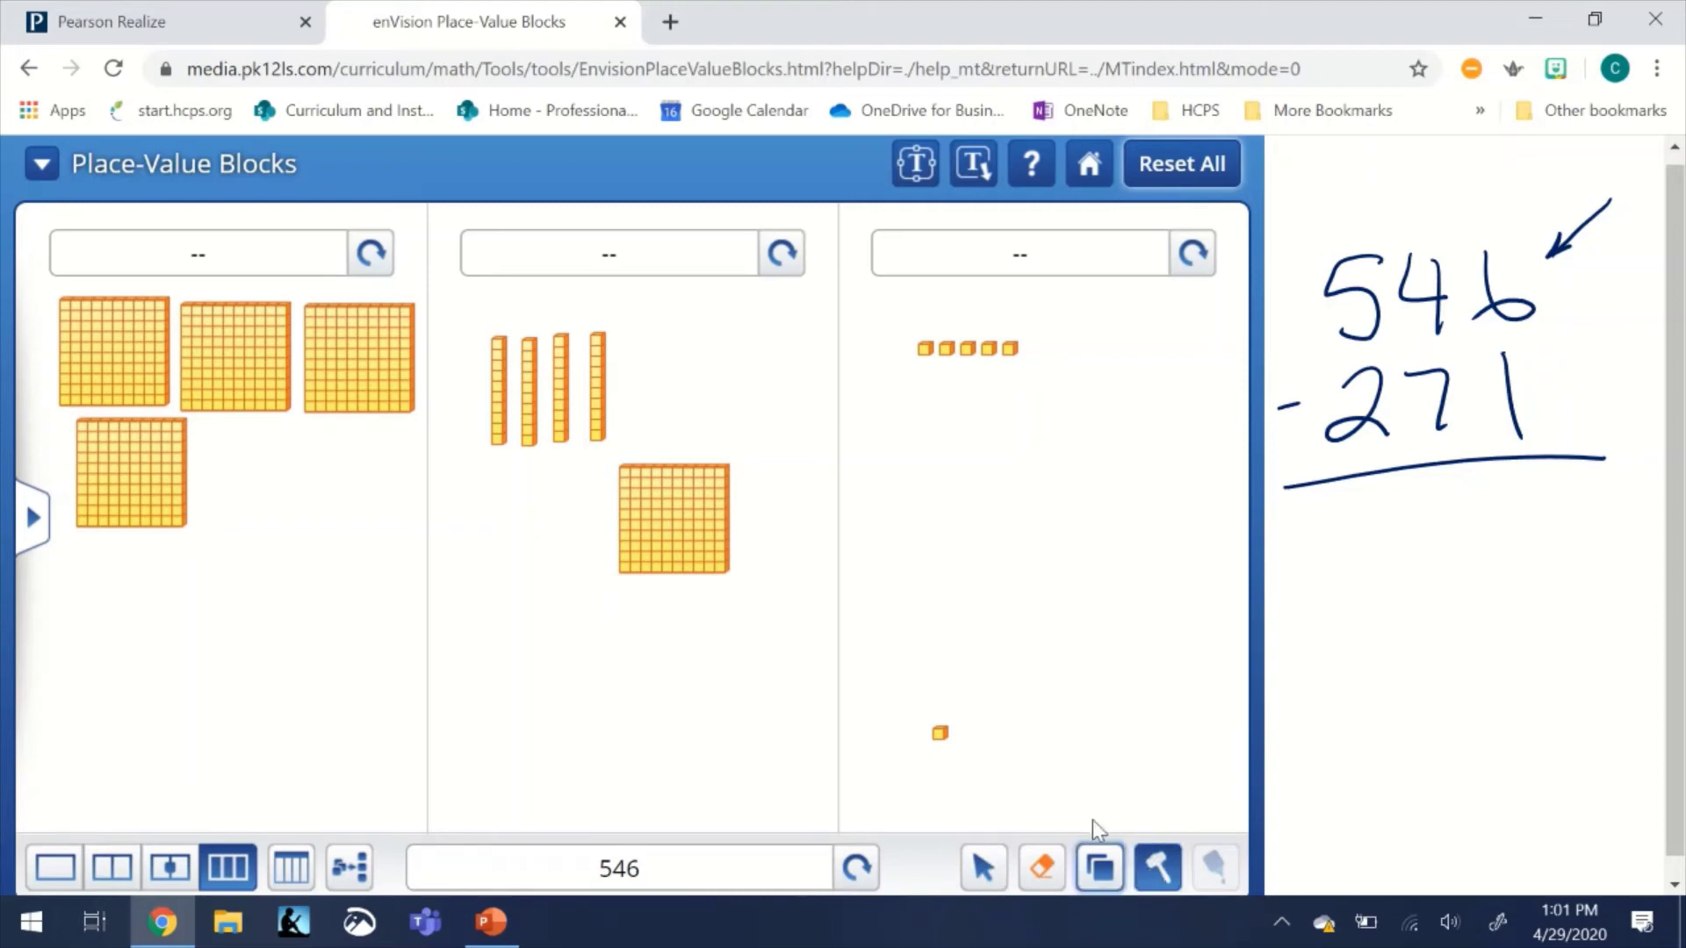
left_click(676, 519)
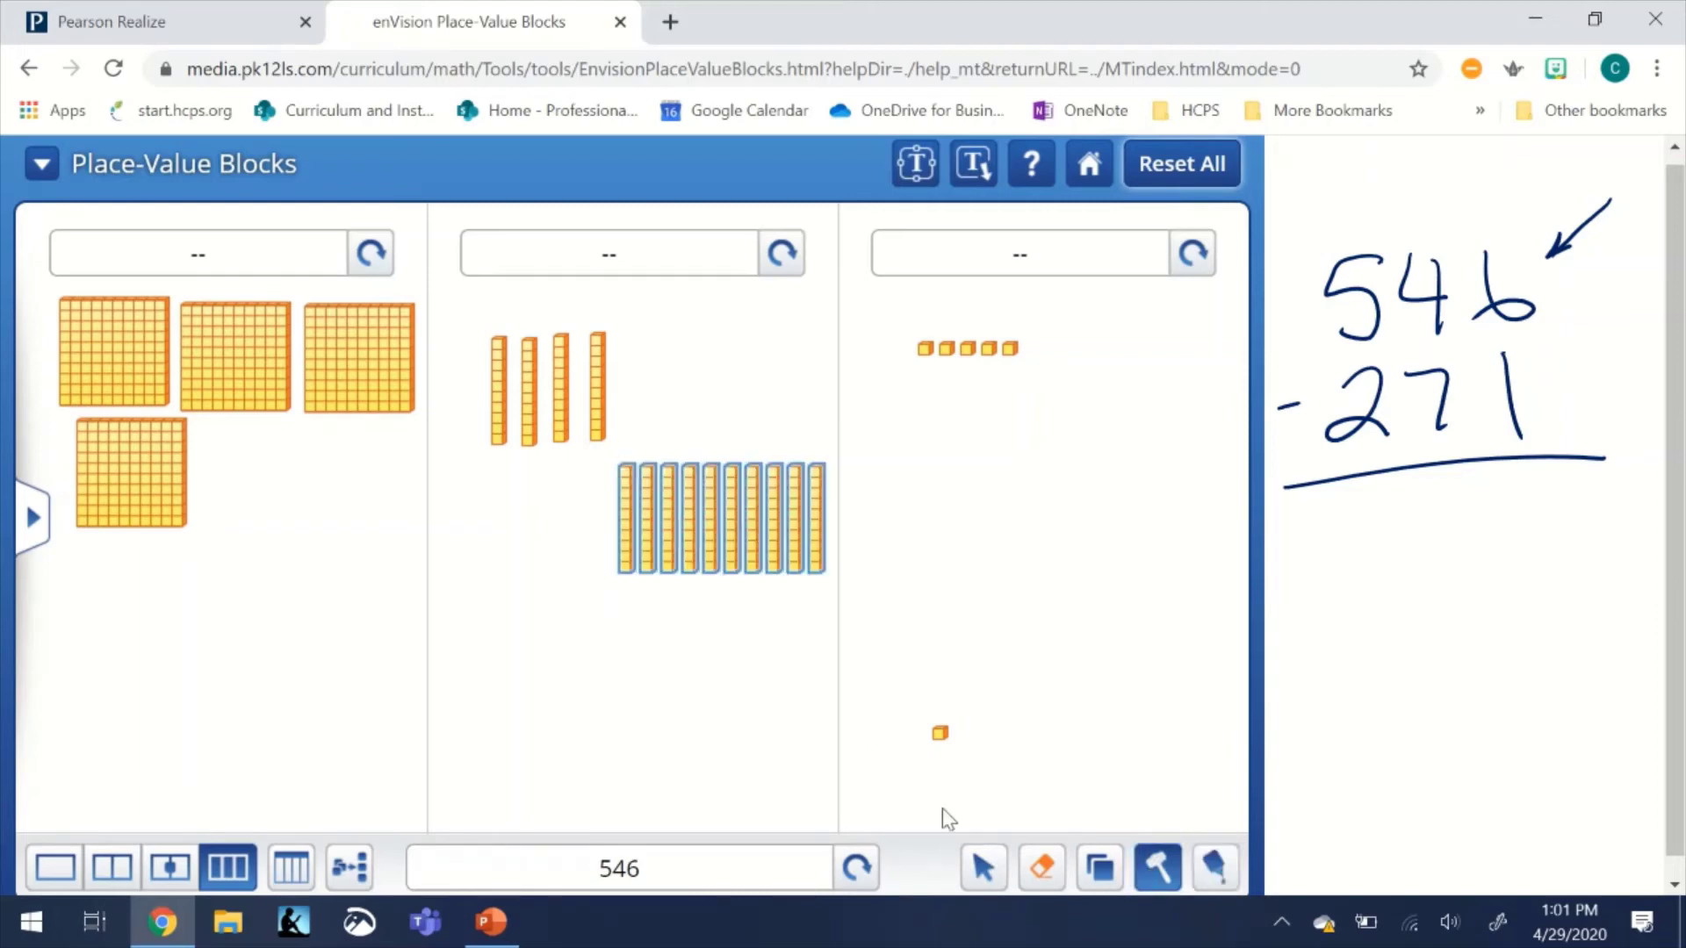
left_click(982, 867)
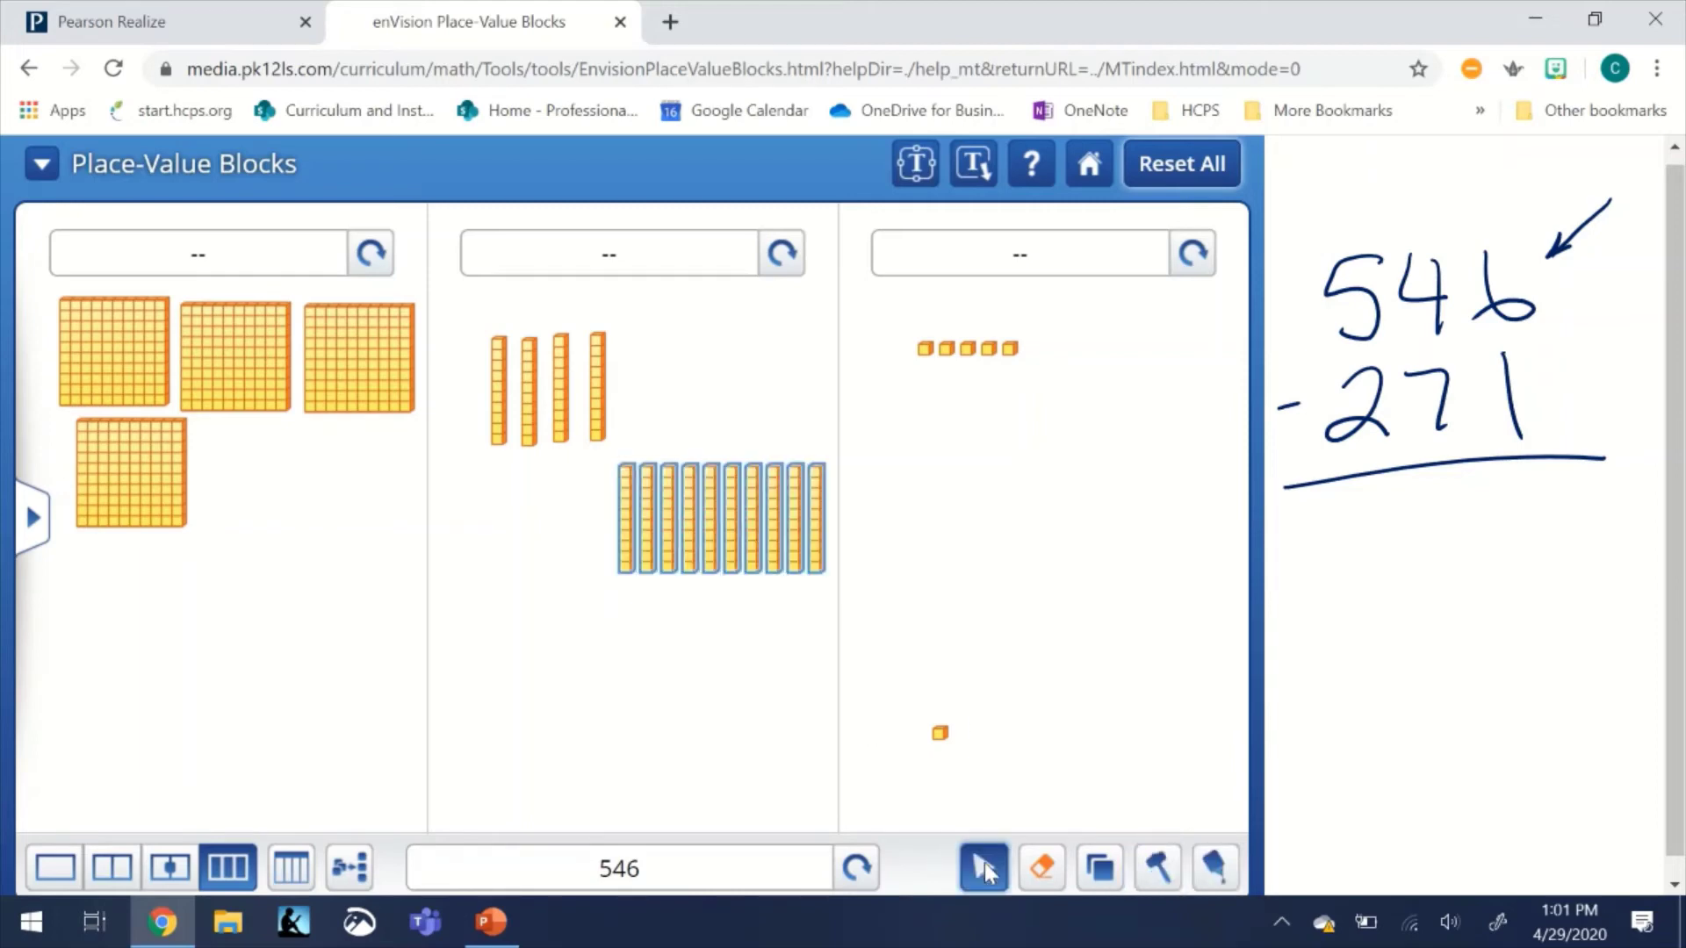
left_click(726, 618)
- Mark the regrouping on the written problem: cross out 5 for 4, and 4 for 14
left_click_drag(1371, 227, 1311, 362)
mouse_move(1317, 160)
left_mouse_down()
mouse_move(1351, 195)
mouse_move(1348, 218)
left_mouse_up()
mouse_move(829, 606)
left_mouse_down()
mouse_move(771, 640)
mouse_move(726, 640)
left_mouse_up()
left_click_drag(1454, 243, 1403, 345)
left_click_drag(726, 640, 719, 632)
left_click_drag(1420, 155, 1420, 204)
left_click_drag(719, 631, 719, 629)
left_click_drag(1447, 149, 1466, 184)
left_click_drag(1462, 149, 1462, 204)
left_click_drag(718, 630, 719, 628)
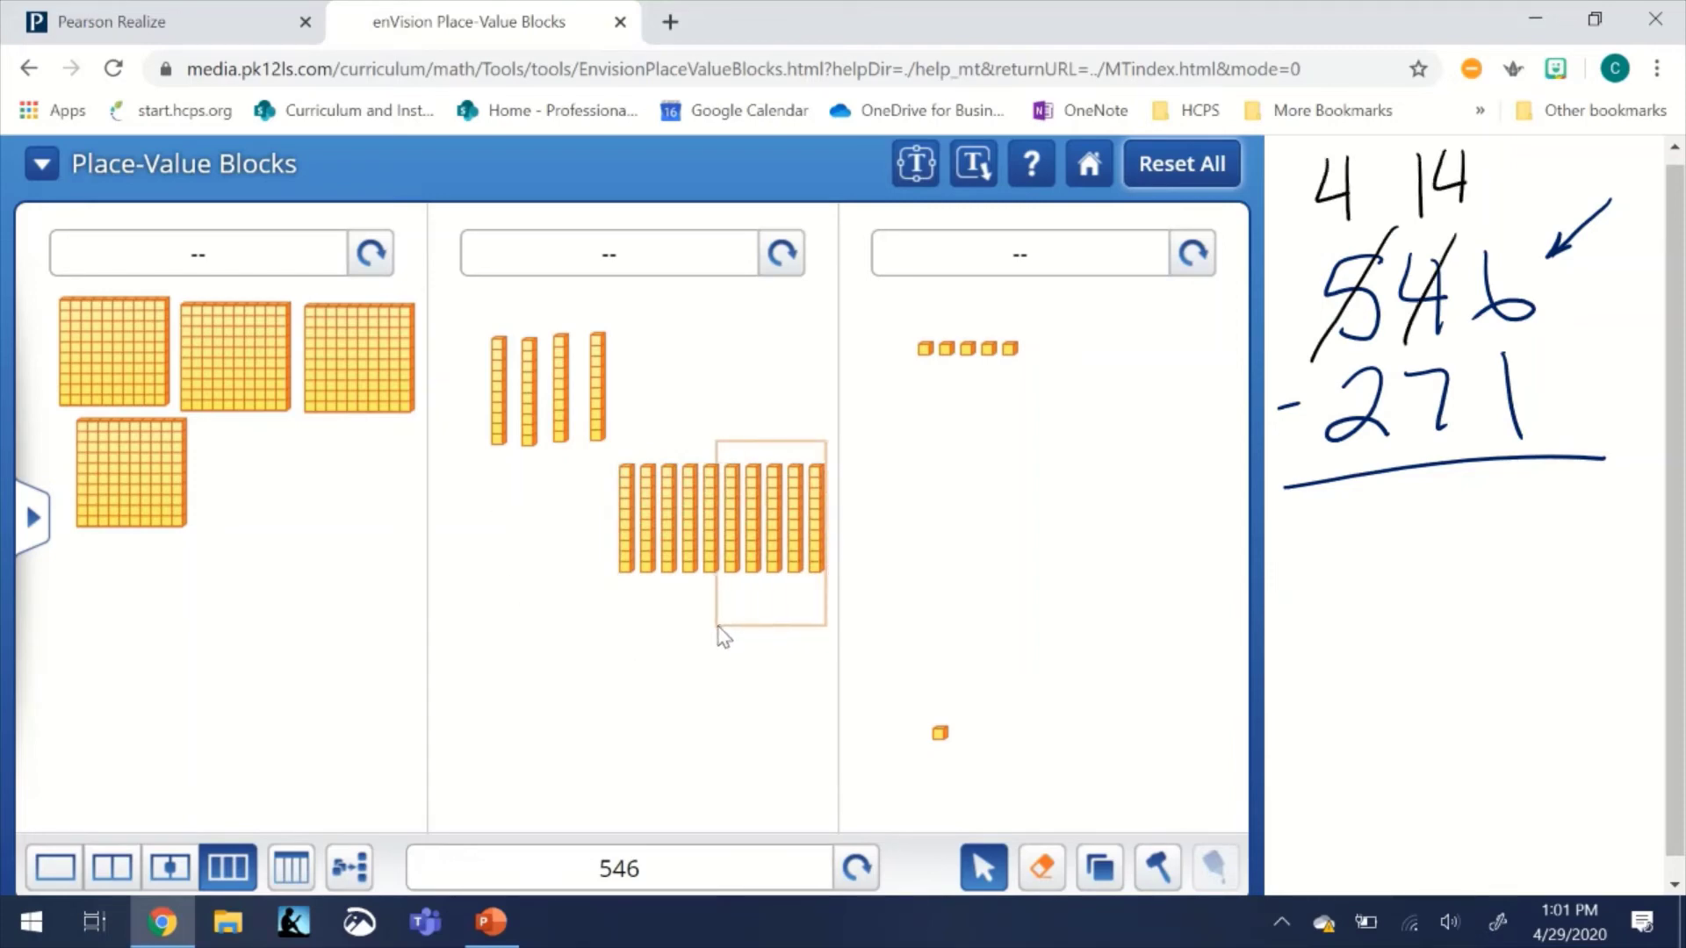
left_click_drag(1462, 203, 1462, 217)
left_click_drag(719, 628, 721, 627)
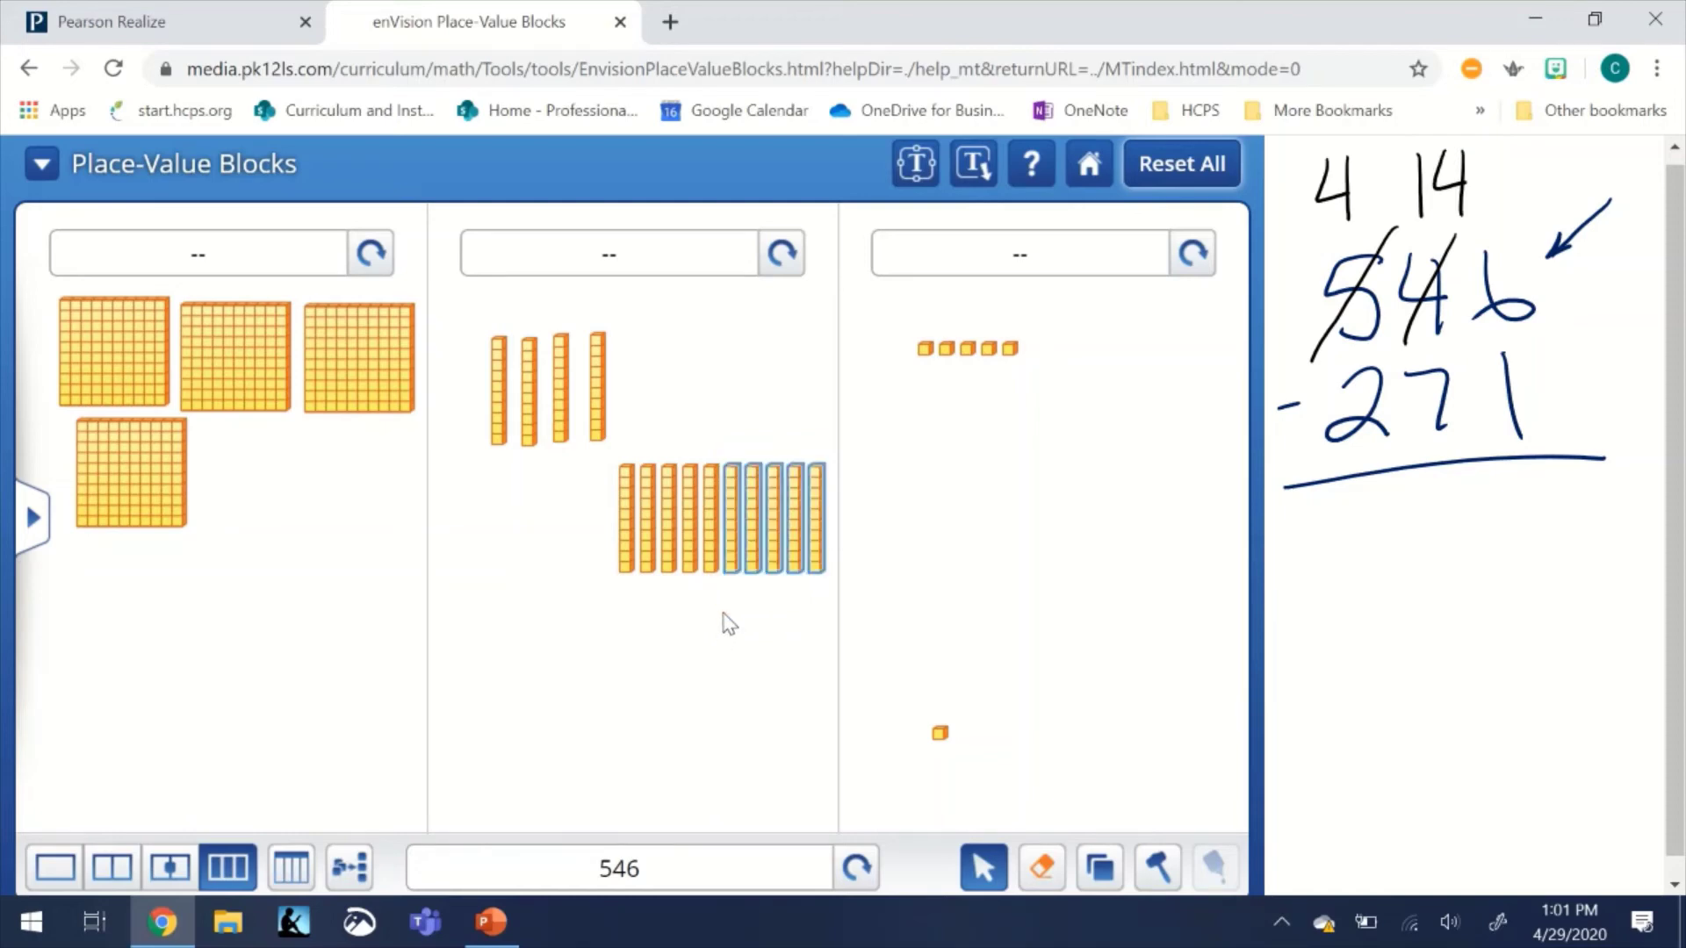
- Stack the ten new rods in two rows of five beside the original four tens
left_click_drag(755, 525, 649, 634)
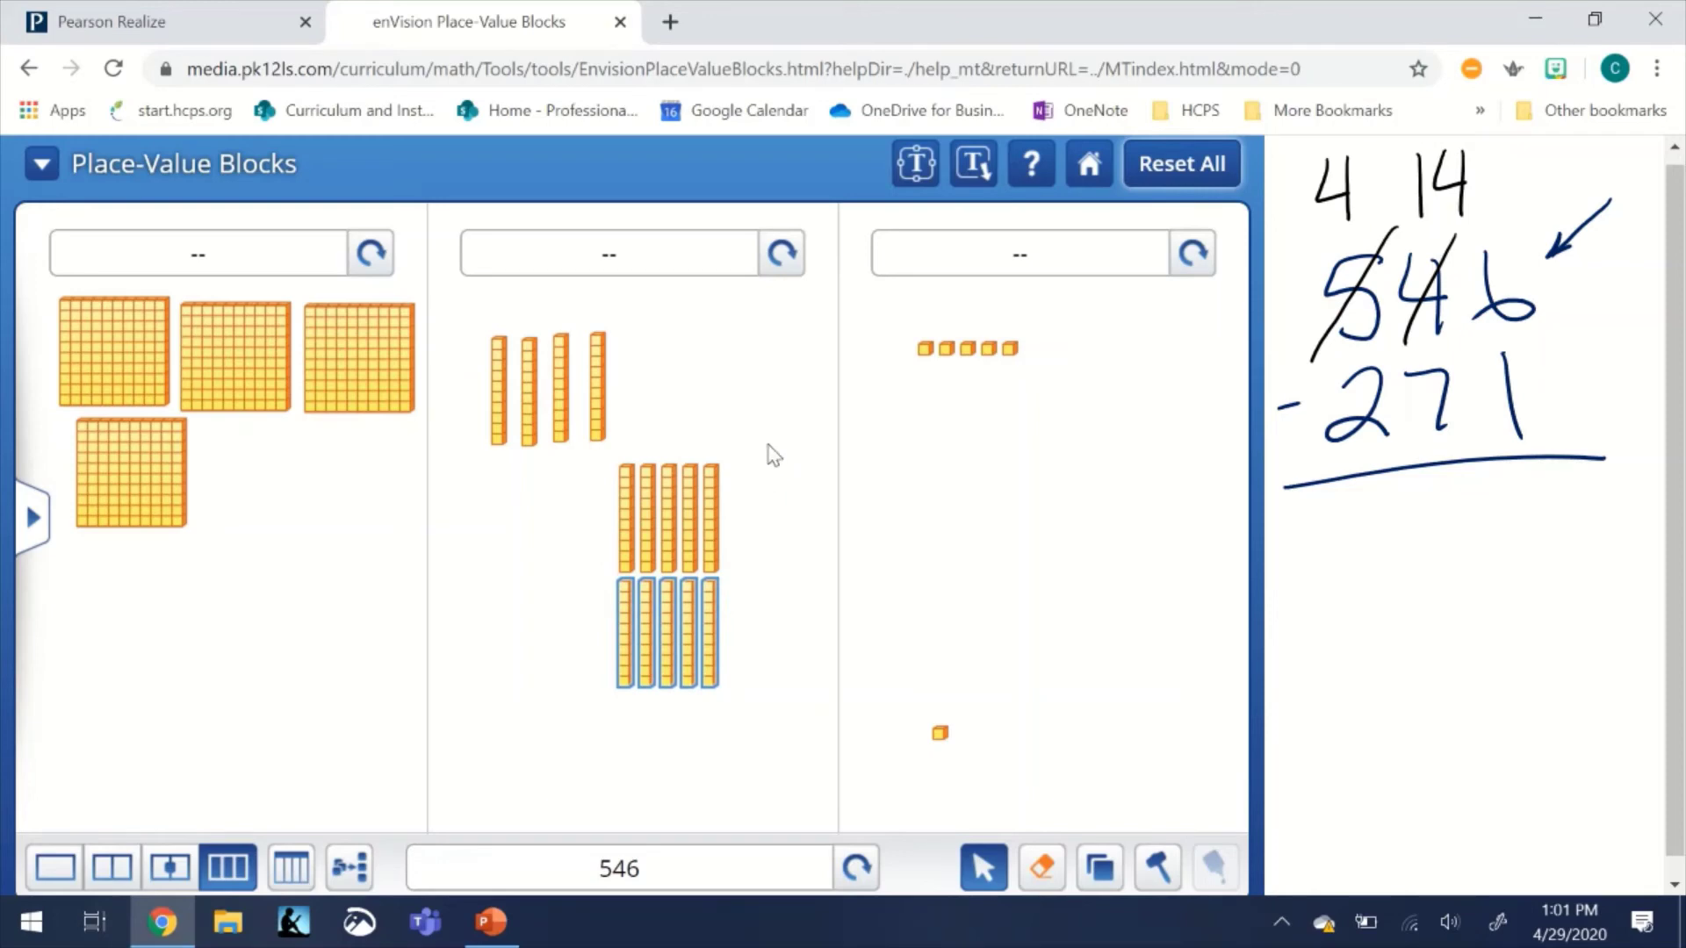
left_click_drag(755, 432, 590, 762)
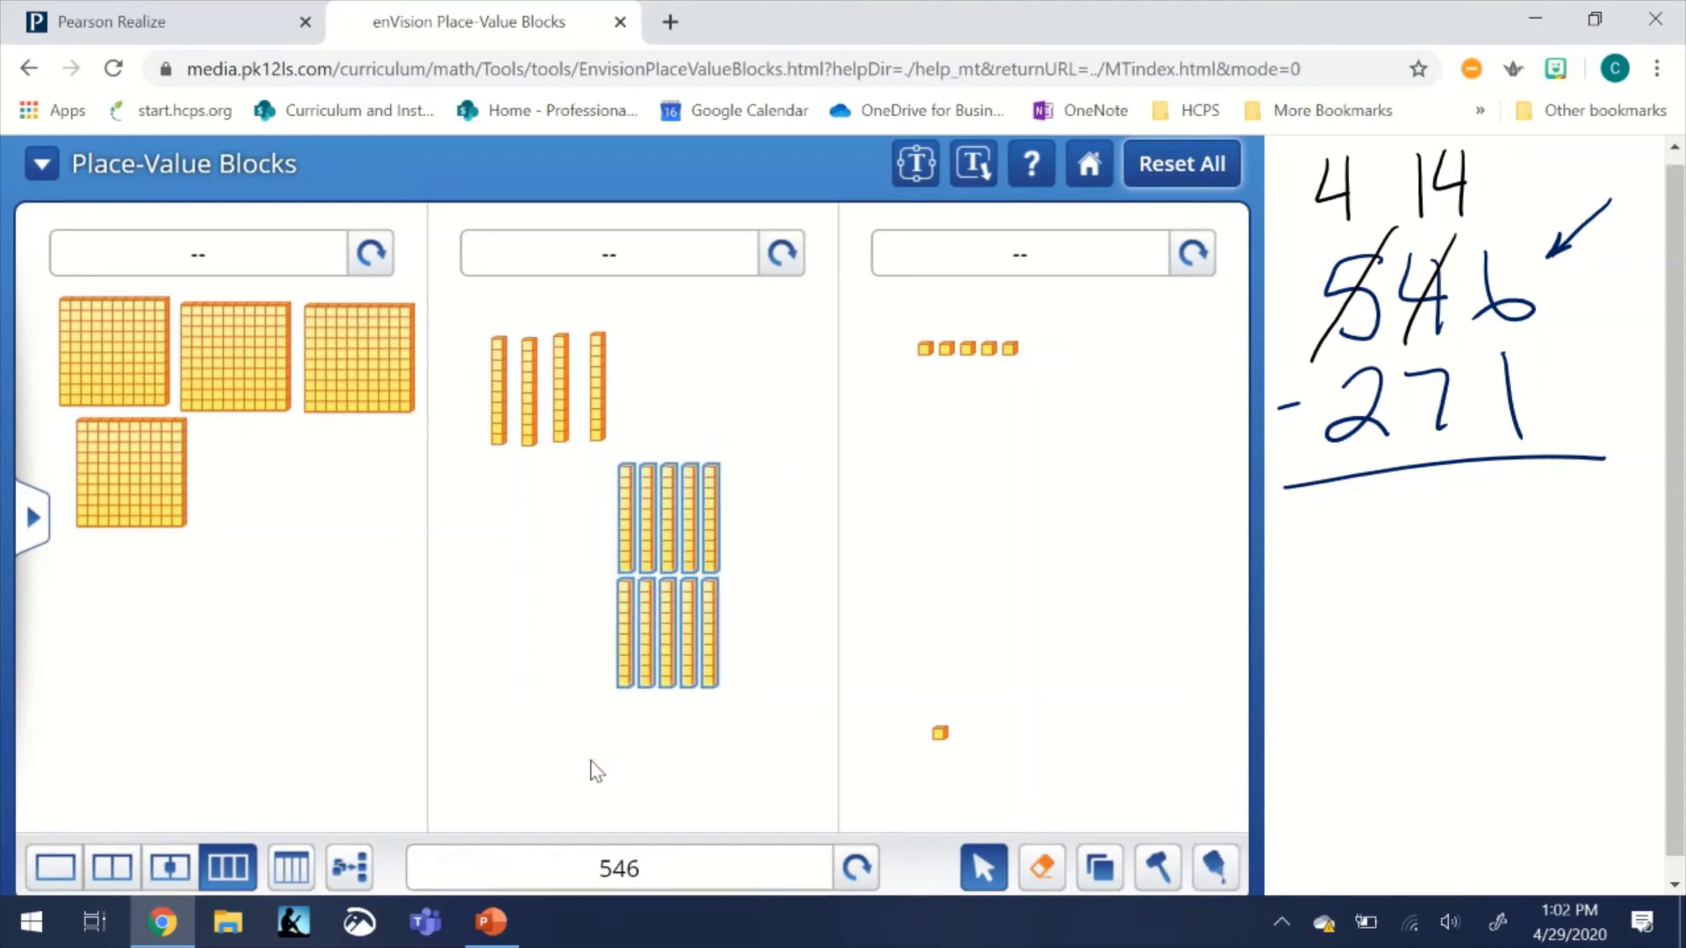
left_click_drag(690, 536, 759, 395)
- Drag the four original tens rods and three more into the bottom half, leaving seven on top
left_click(627, 553)
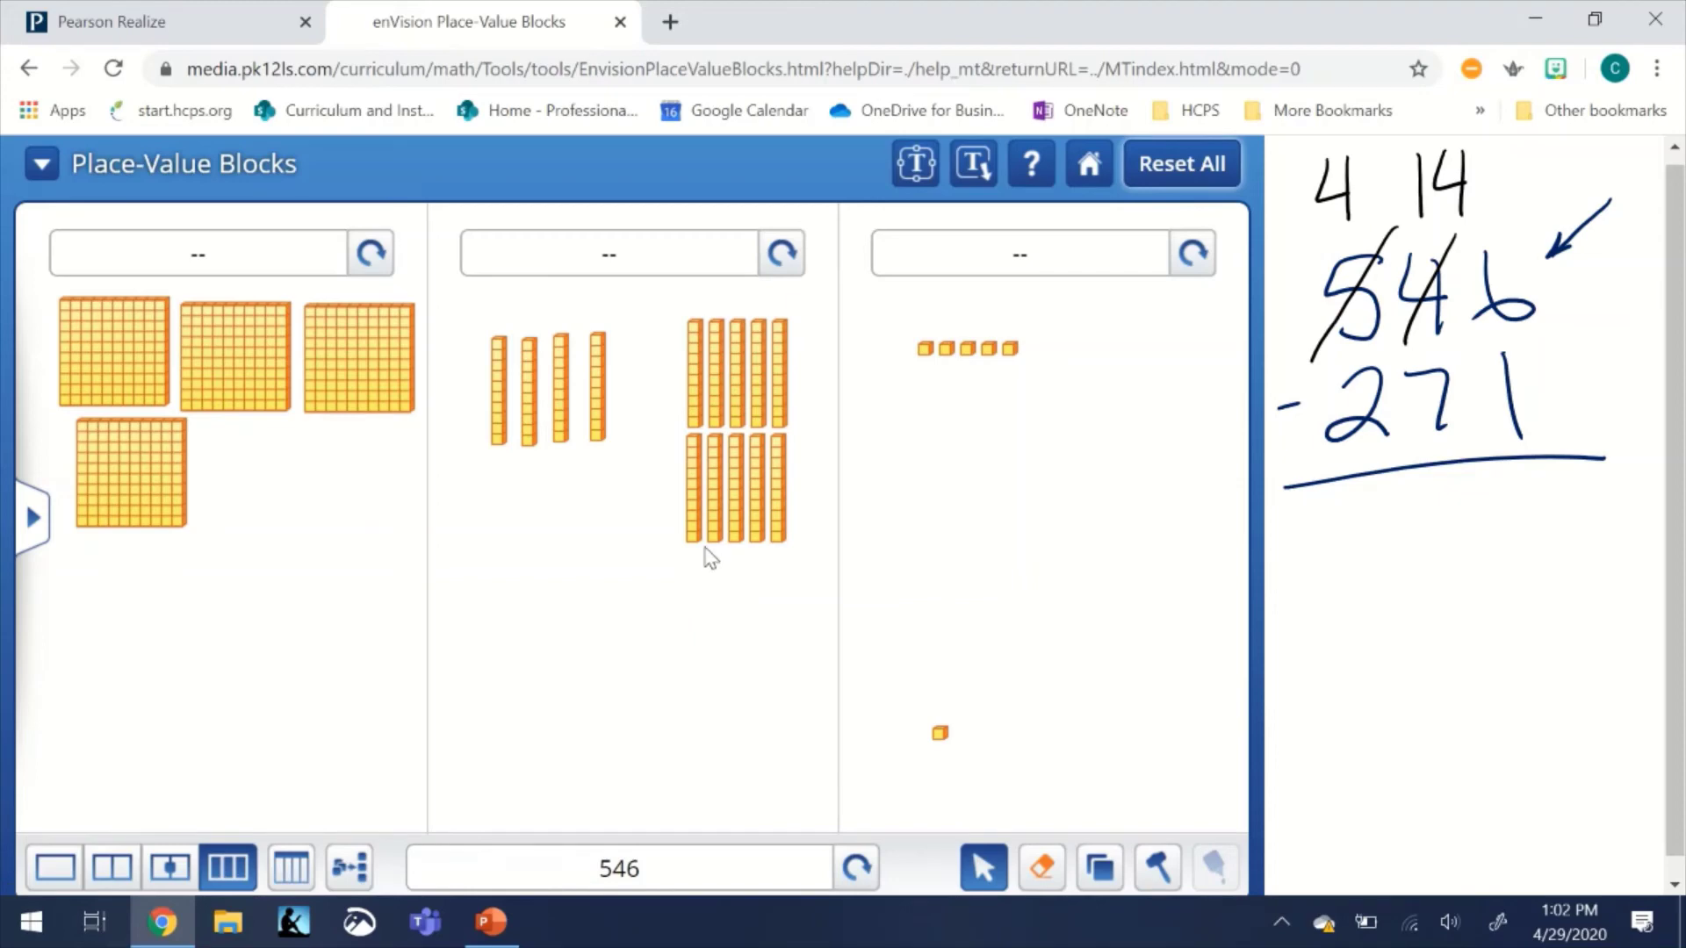
mouse_move(470, 309)
left_mouse_down()
mouse_move(620, 467)
mouse_move(607, 777)
left_mouse_up()
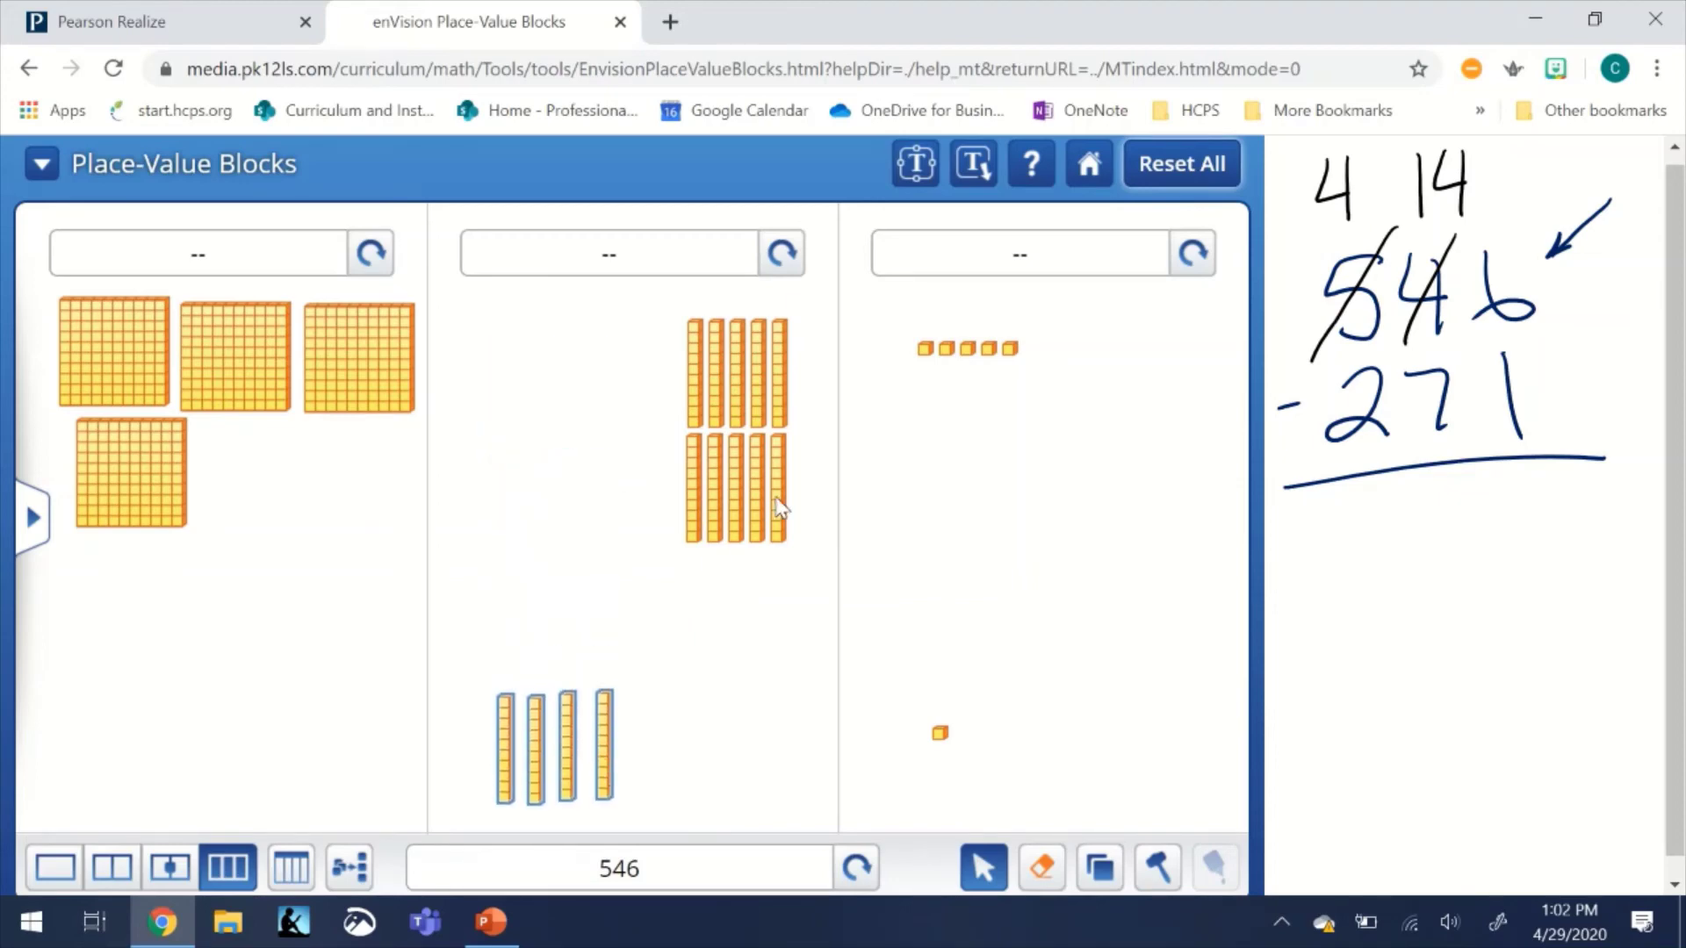
left_click_drag(779, 507, 637, 757)
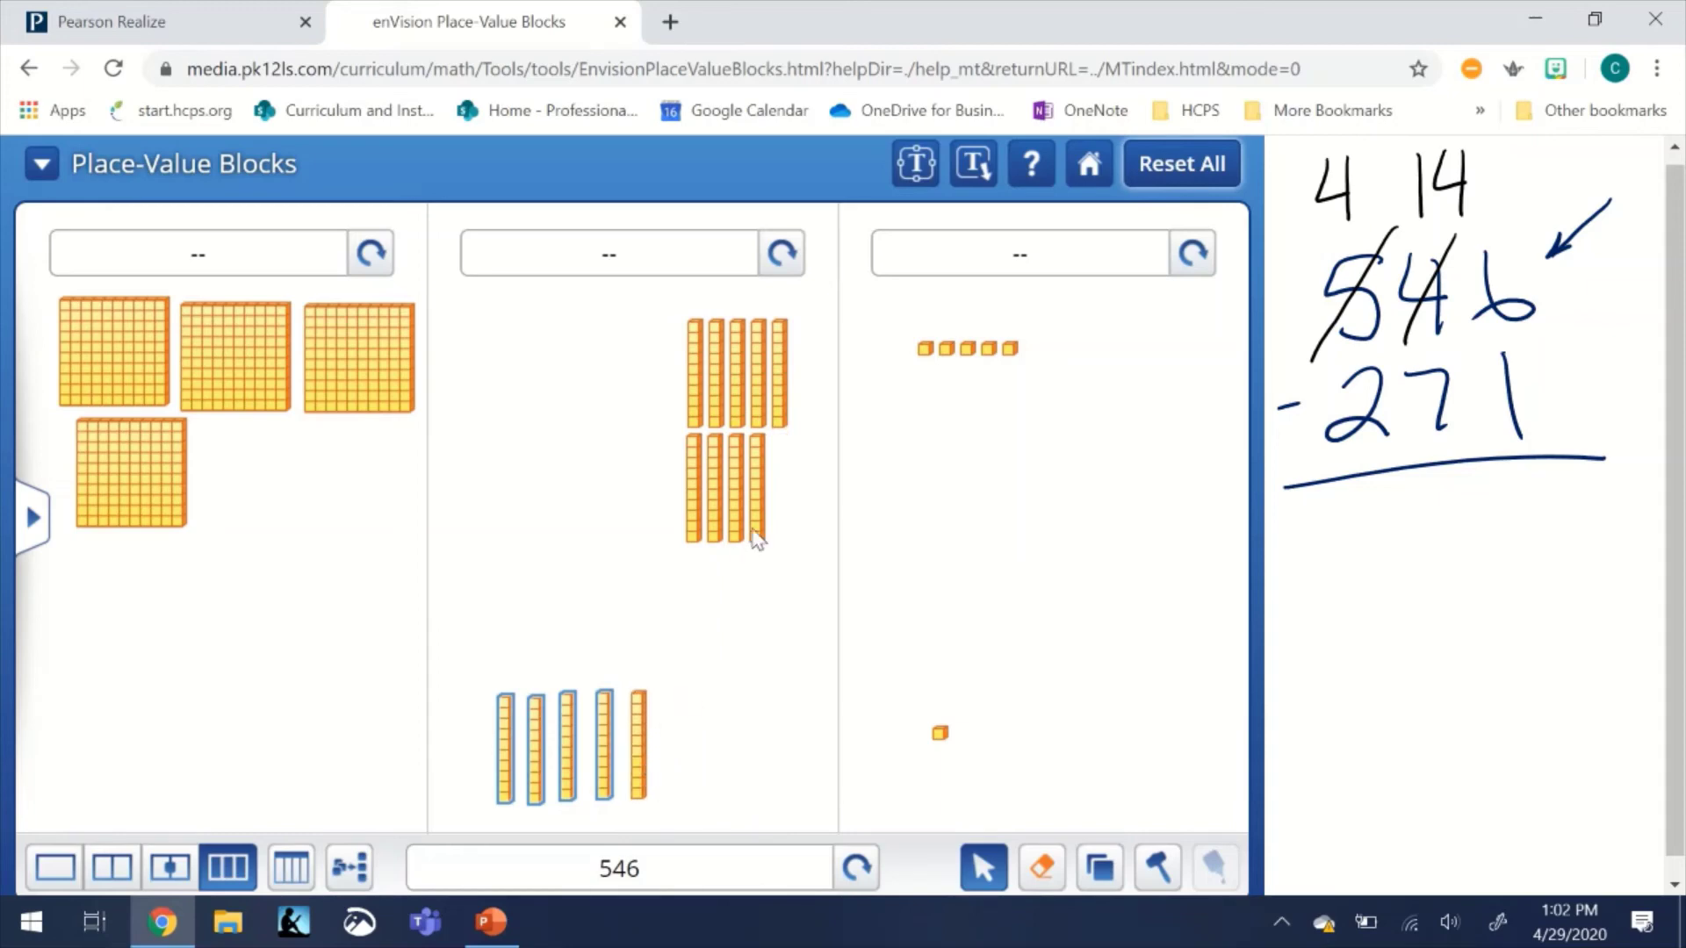
left_click_drag(757, 538, 493, 646)
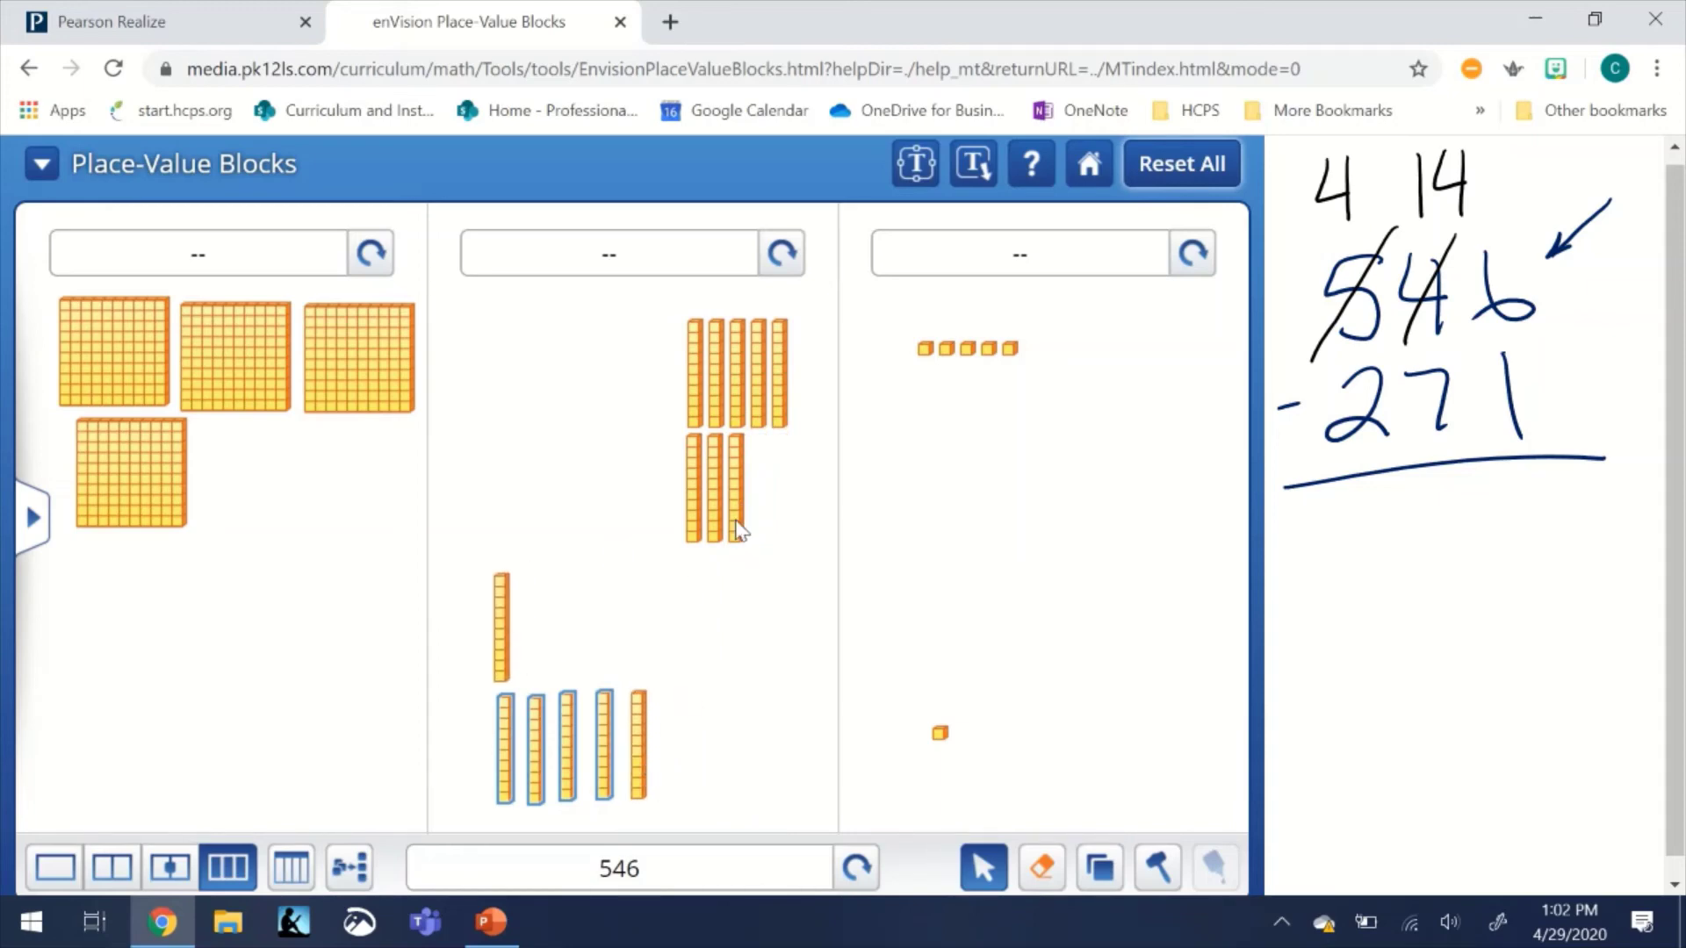
left_click_drag(738, 531, 540, 654)
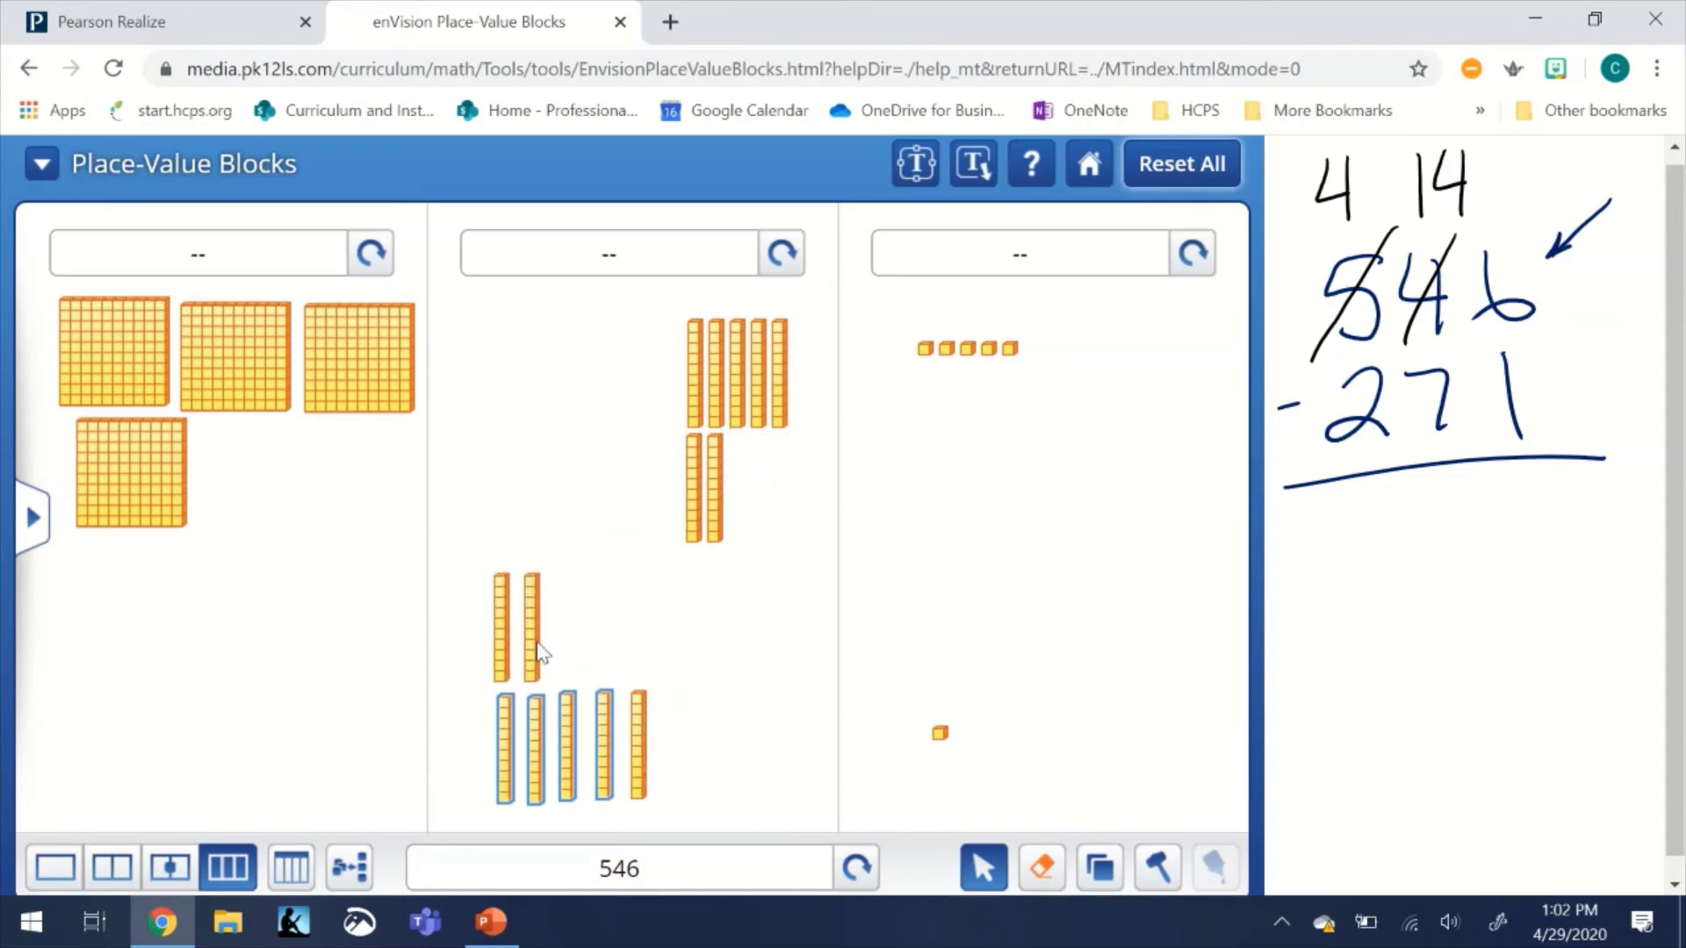
- Deselect the rods and drag two hundreds flats down to the bottom of the hundreds column
left_click(678, 630)
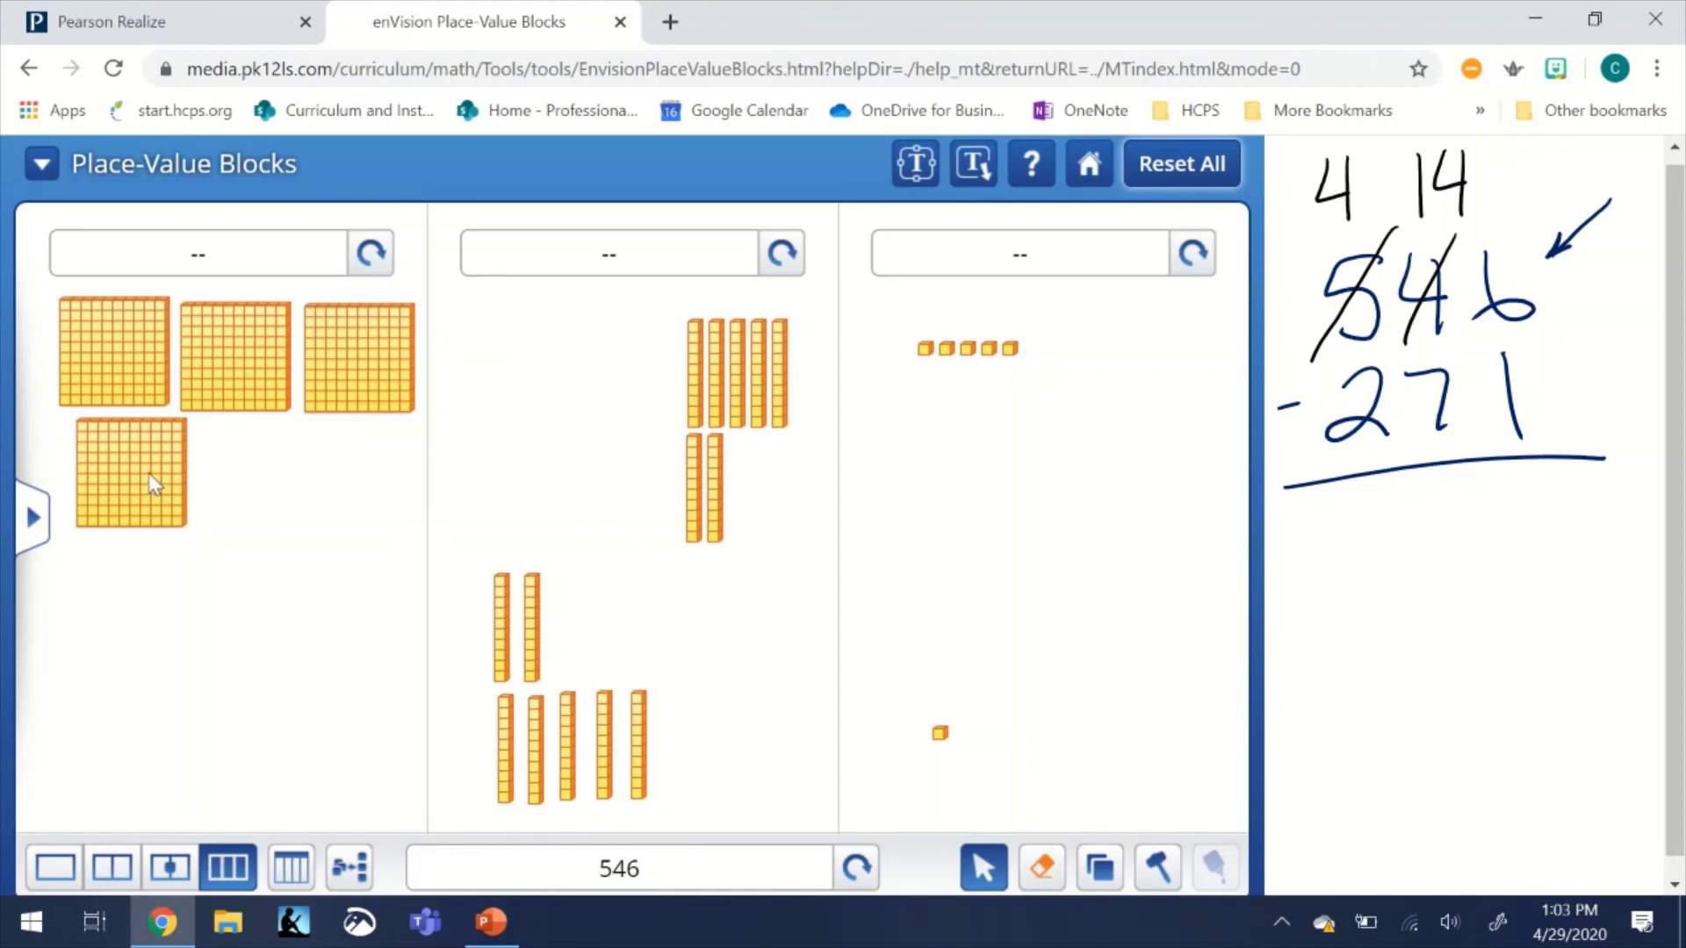
left_click_drag(154, 483, 136, 751)
left_click_drag(359, 408, 250, 764)
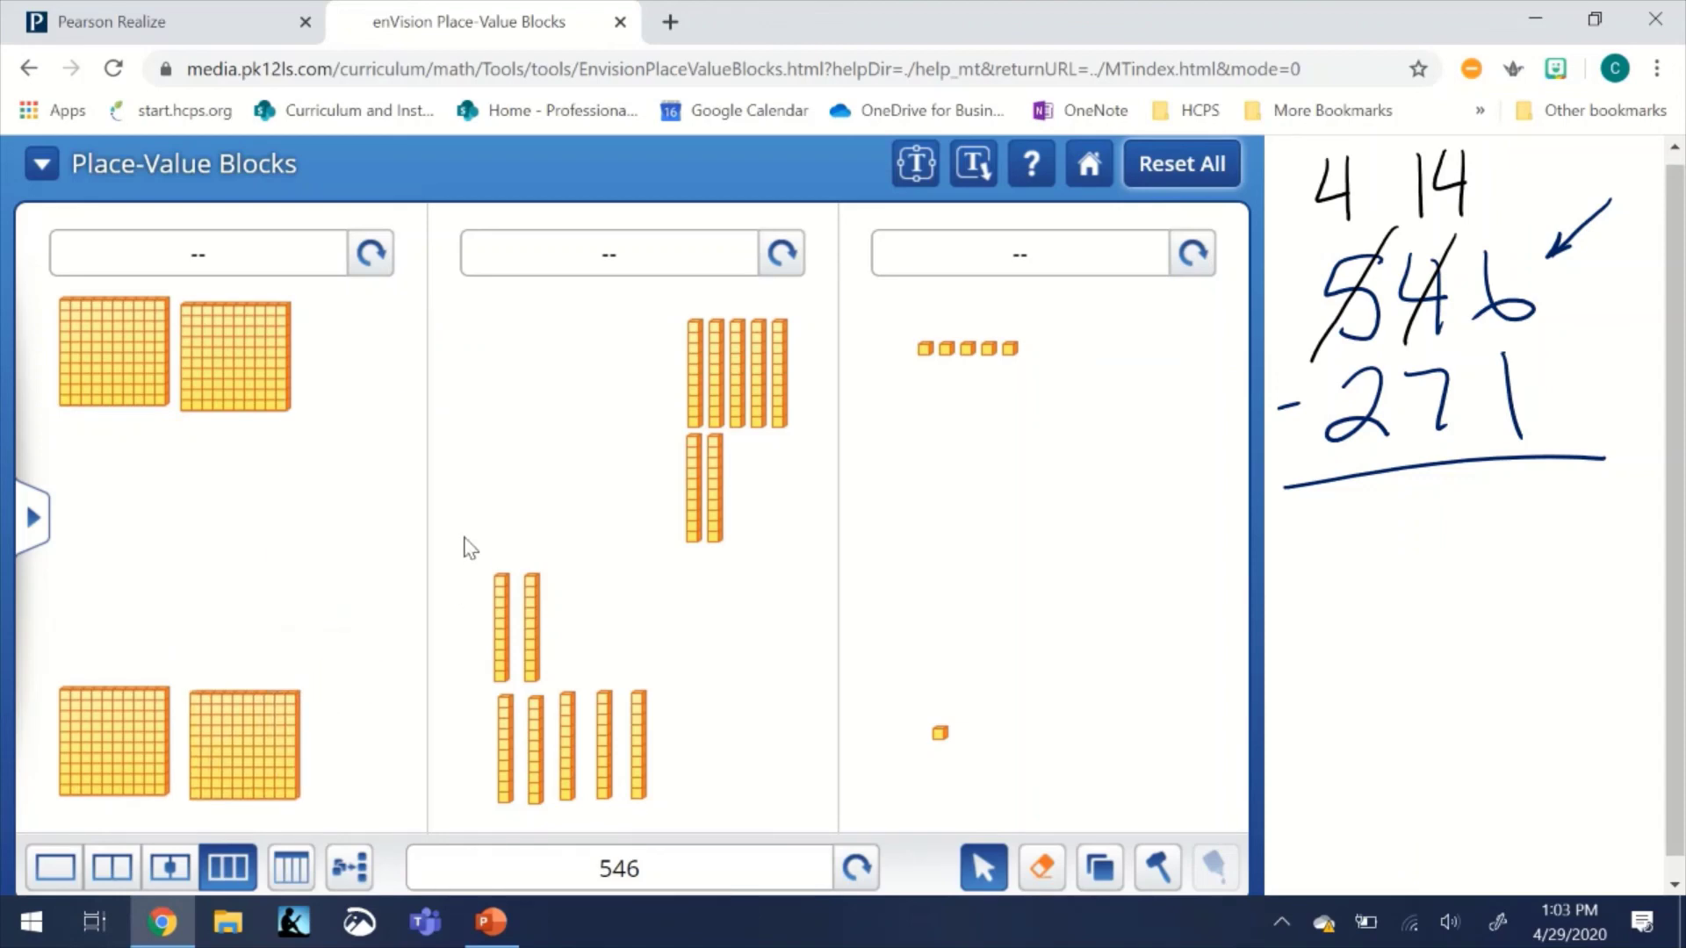